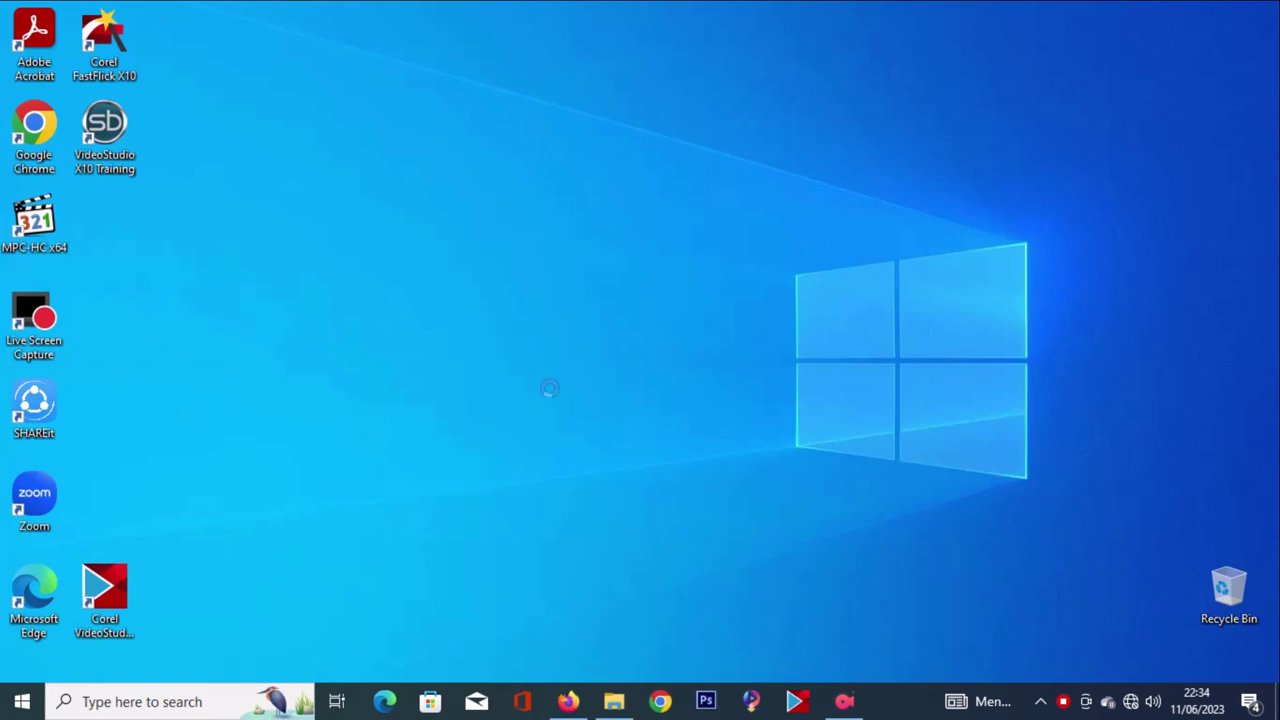
right_click(478, 323)
click(560, 381)
right_click(524, 314)
click(583, 377)
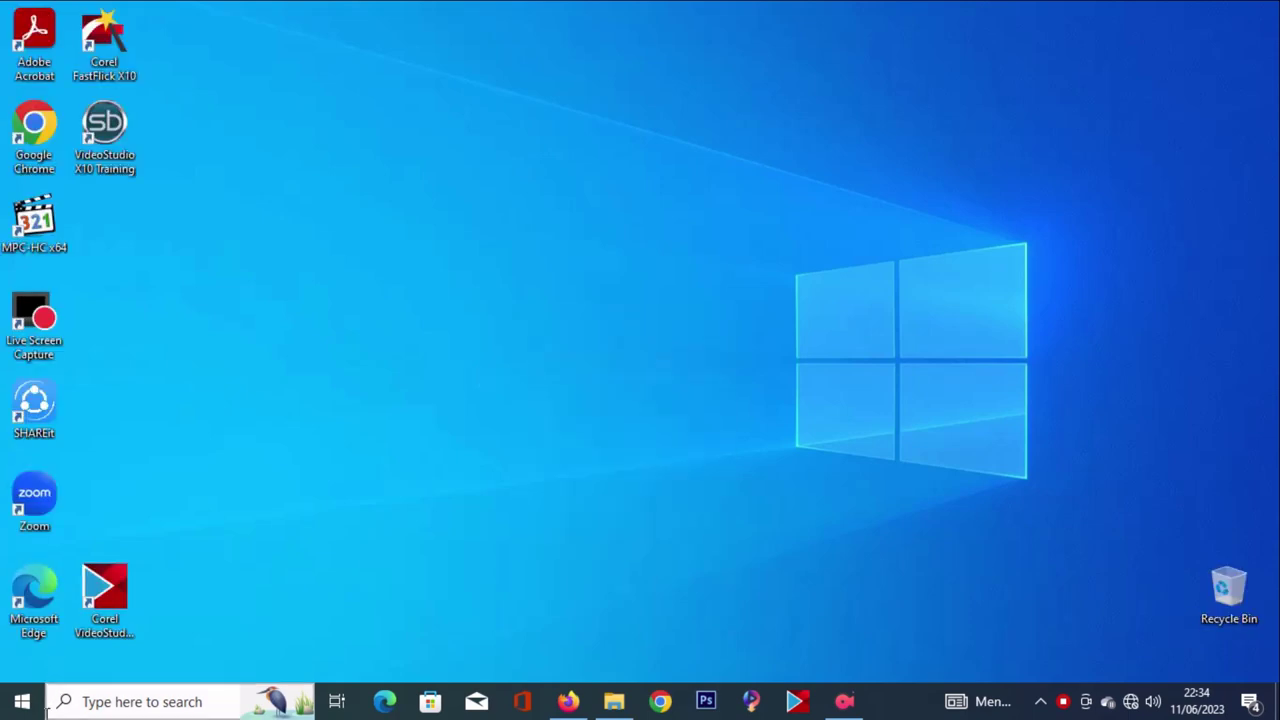
Look through the list of installed apps to check which Office programs are on the computer.
key(super)
scroll(126, 437, down, 1)
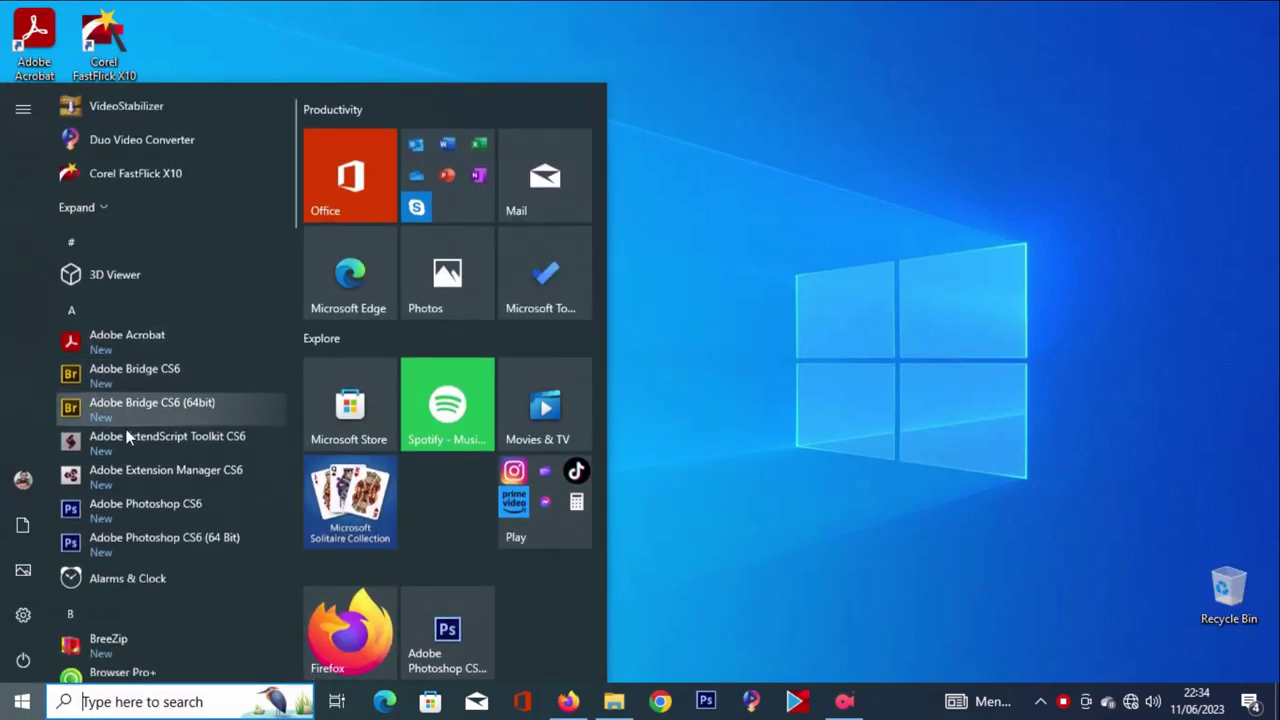
scroll(126, 437, down, 10)
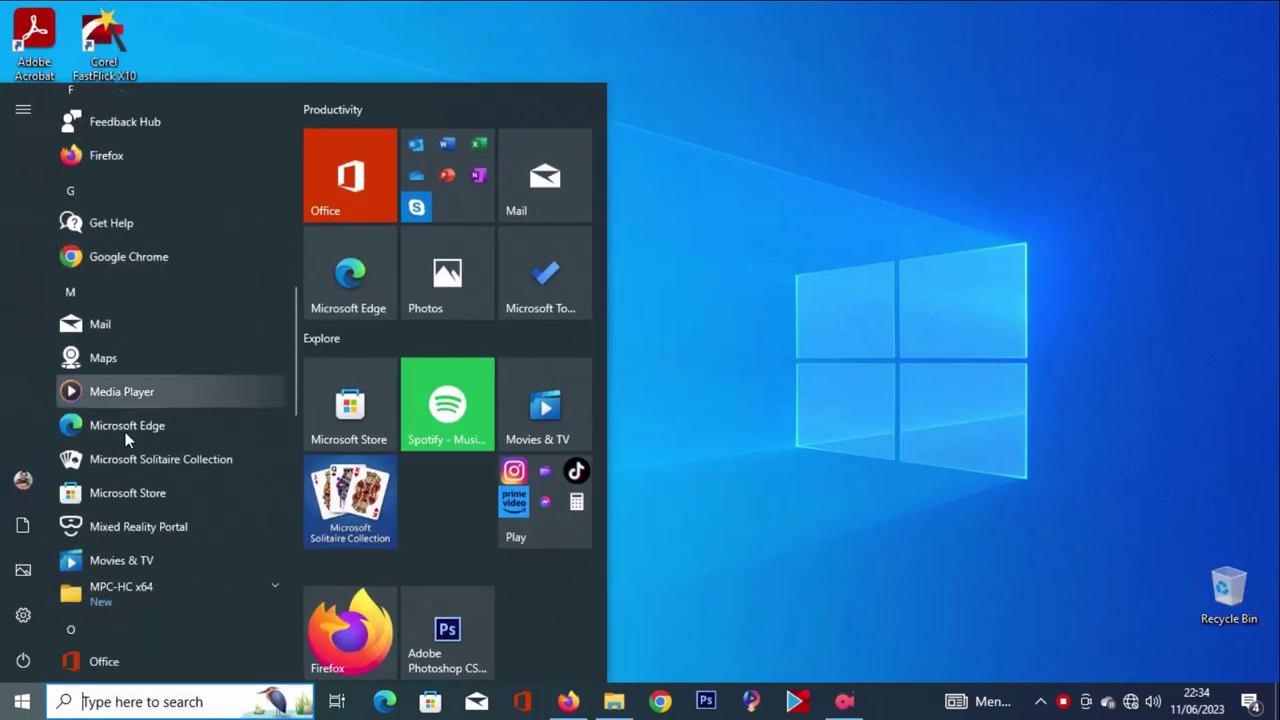
scroll(126, 437, down, 5)
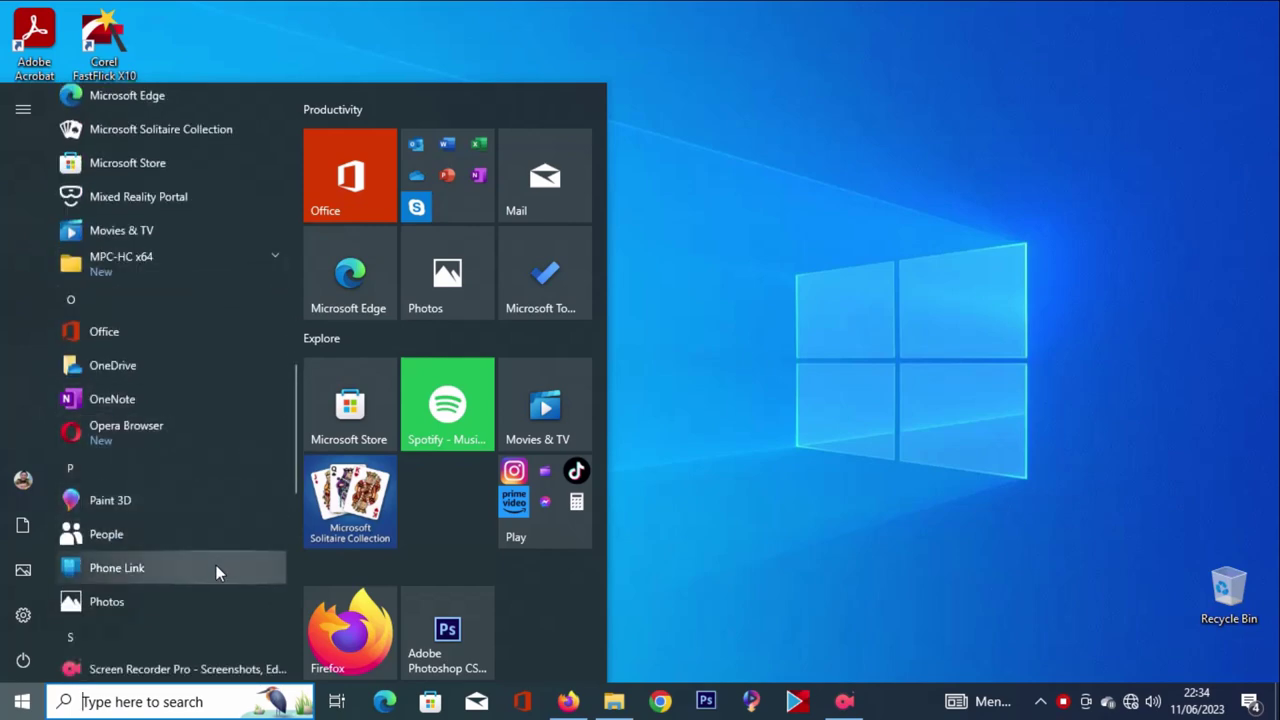
scroll(221, 565, down, 3)
click(821, 309)
Run setup from the MASTER OFFICE 2016 folder and install Microsoft Office Professional Plus 2016 without customization, closing the installer when finished.
click(614, 701)
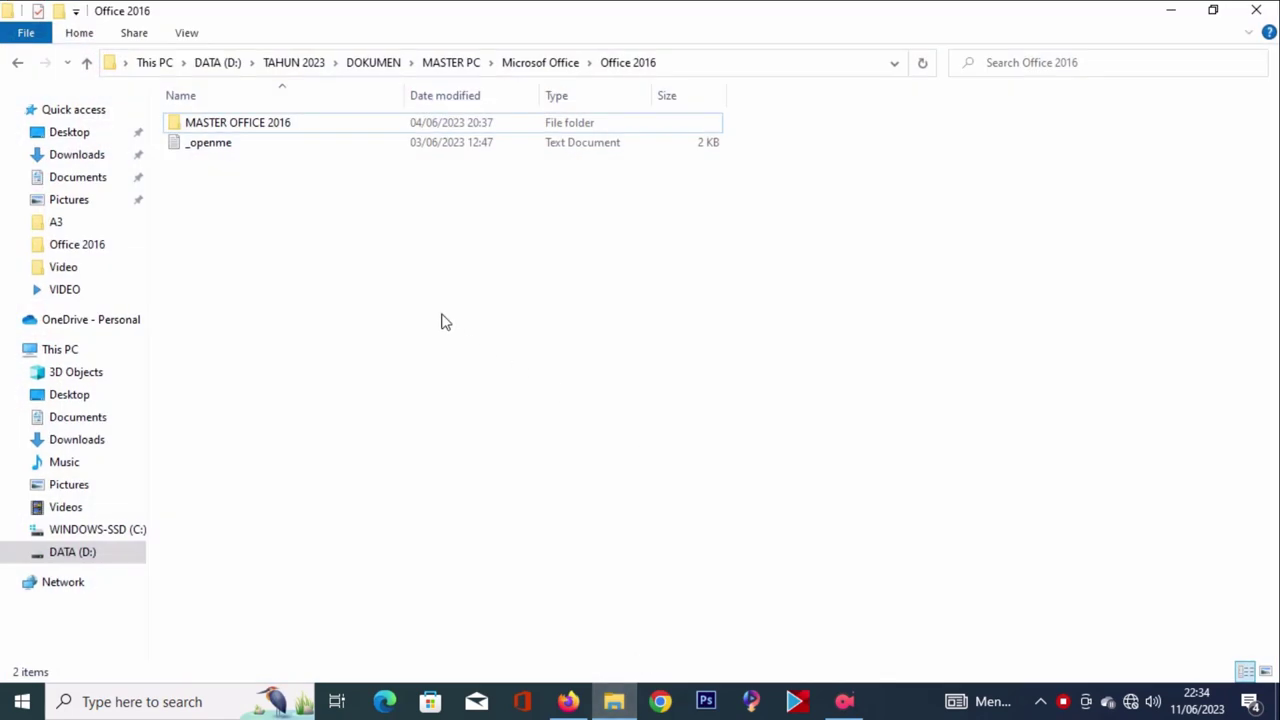
double_click(289, 131)
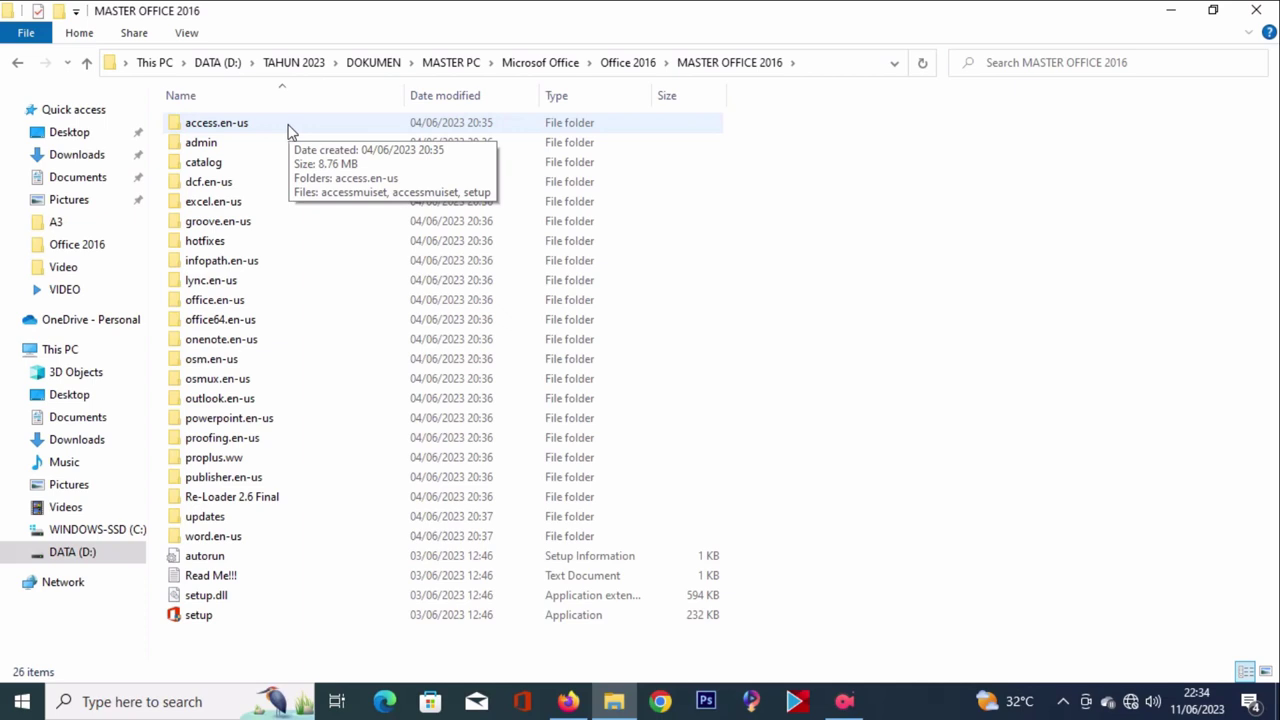
double_click(212, 617)
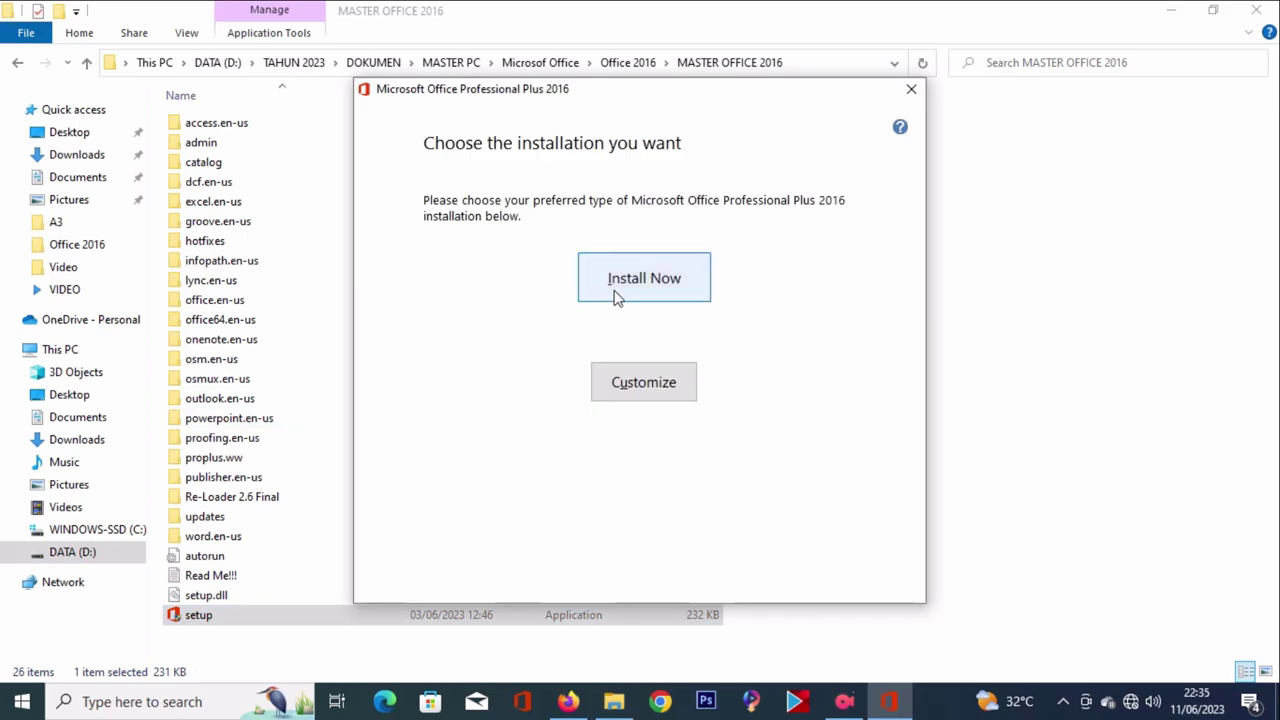
click(617, 292)
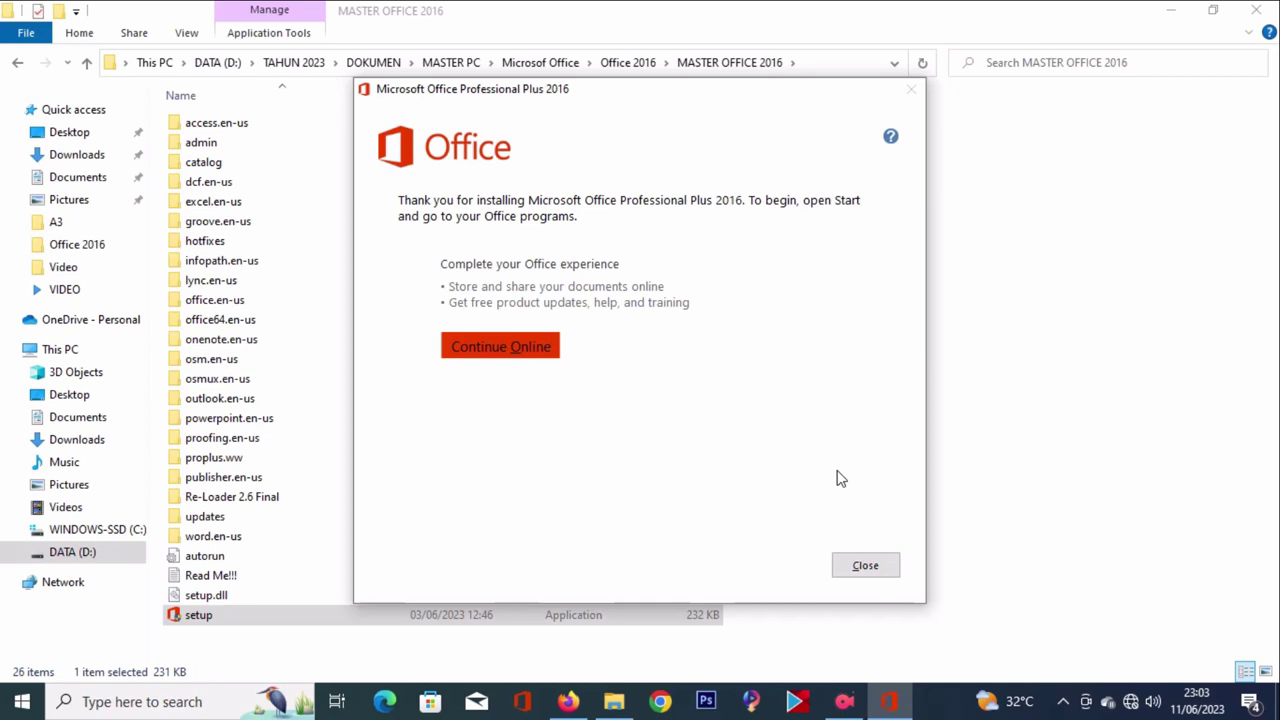
click(866, 567)
right_click(928, 219)
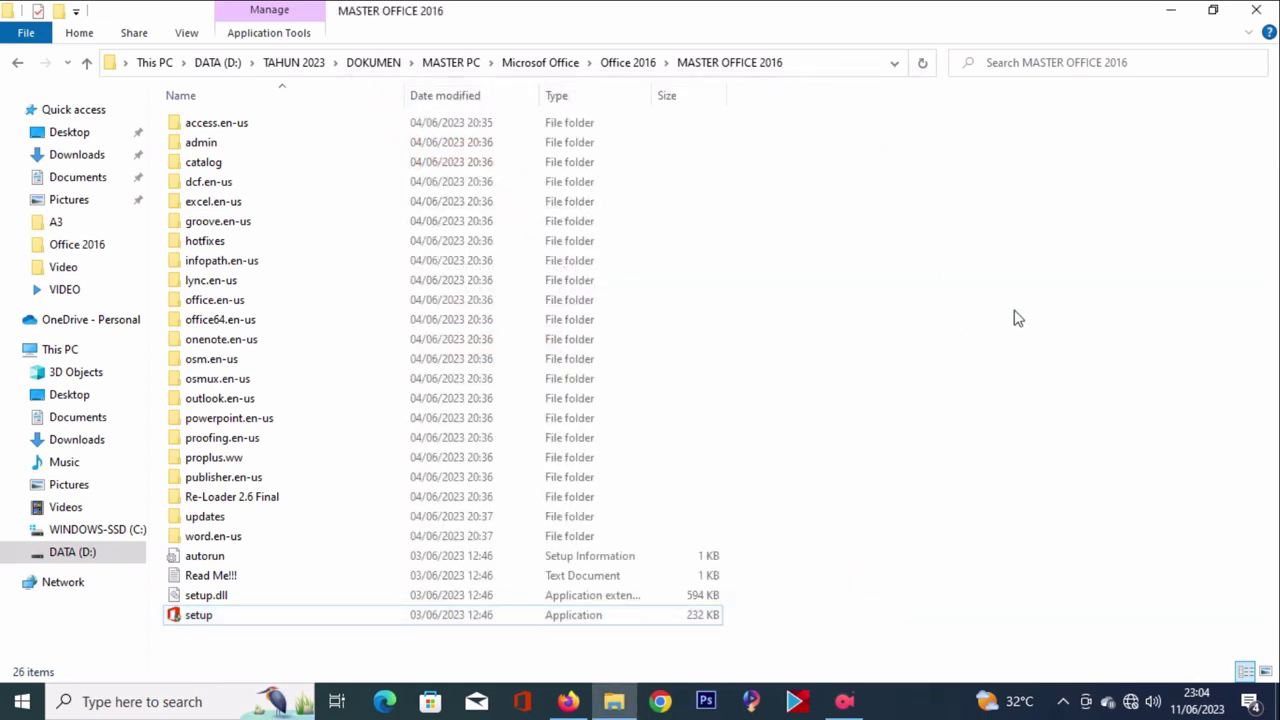
right_click(864, 264)
click(917, 336)
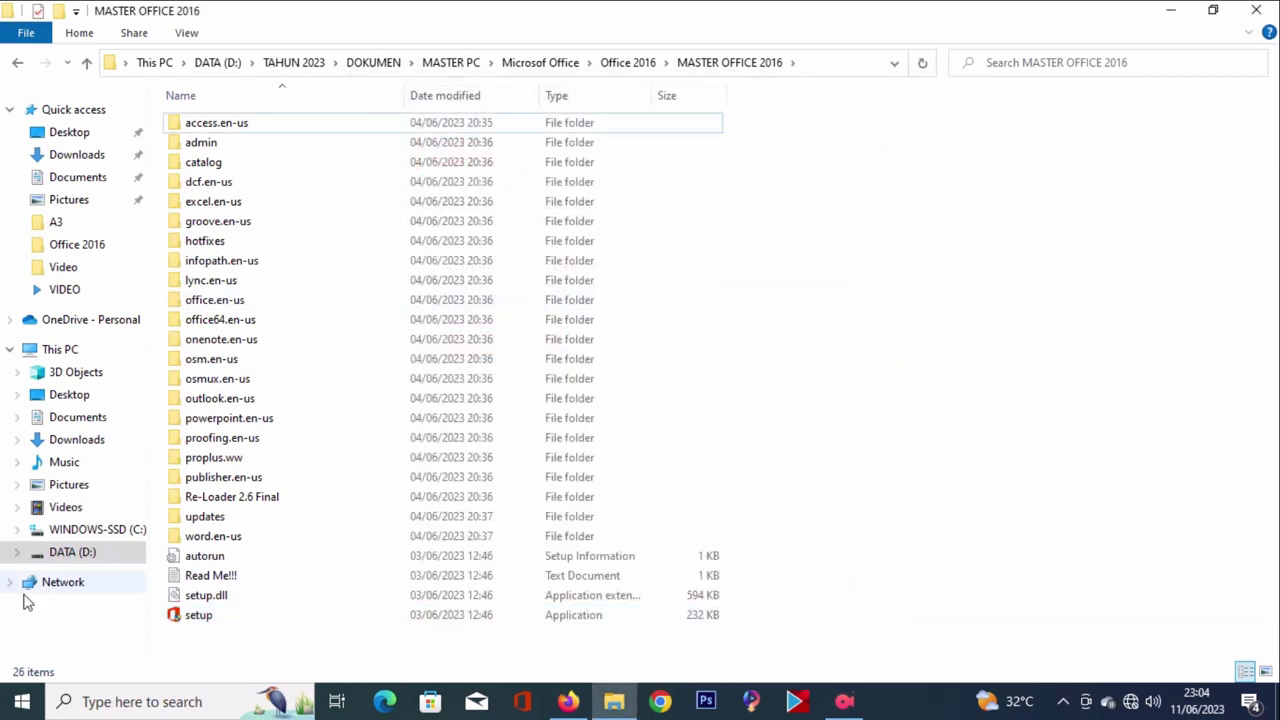
click(22, 702)
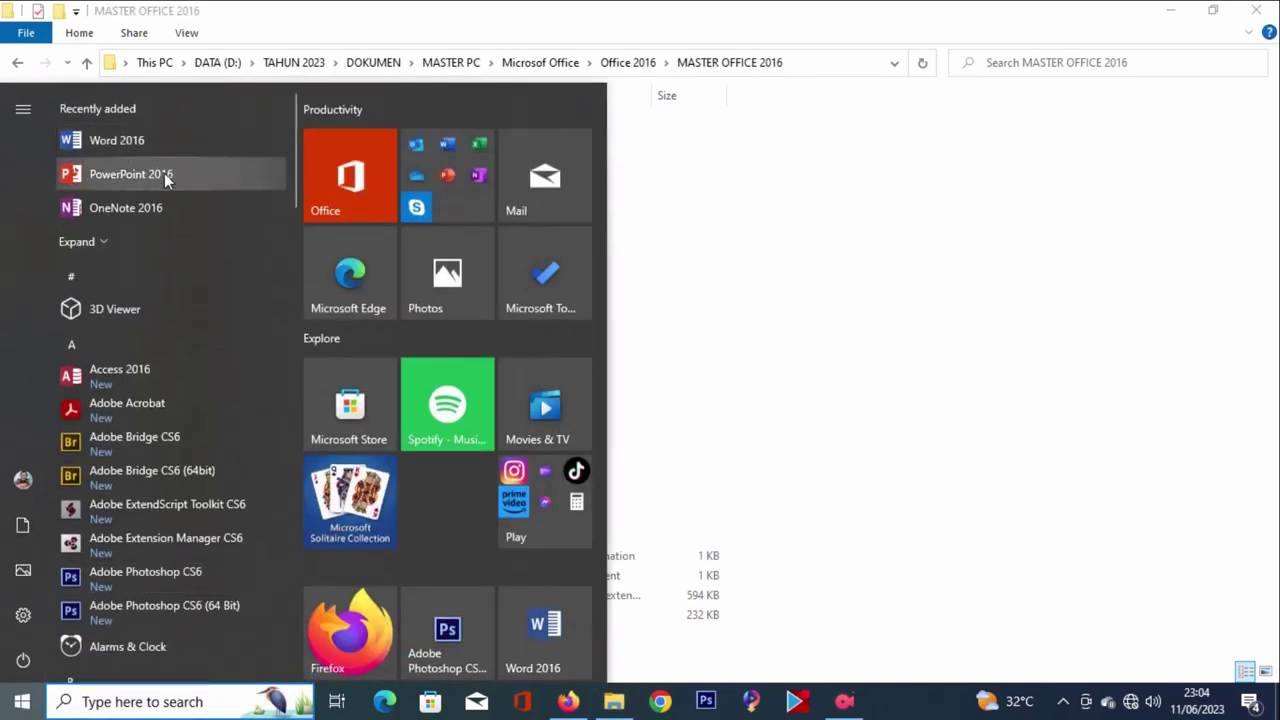
right_click(933, 216)
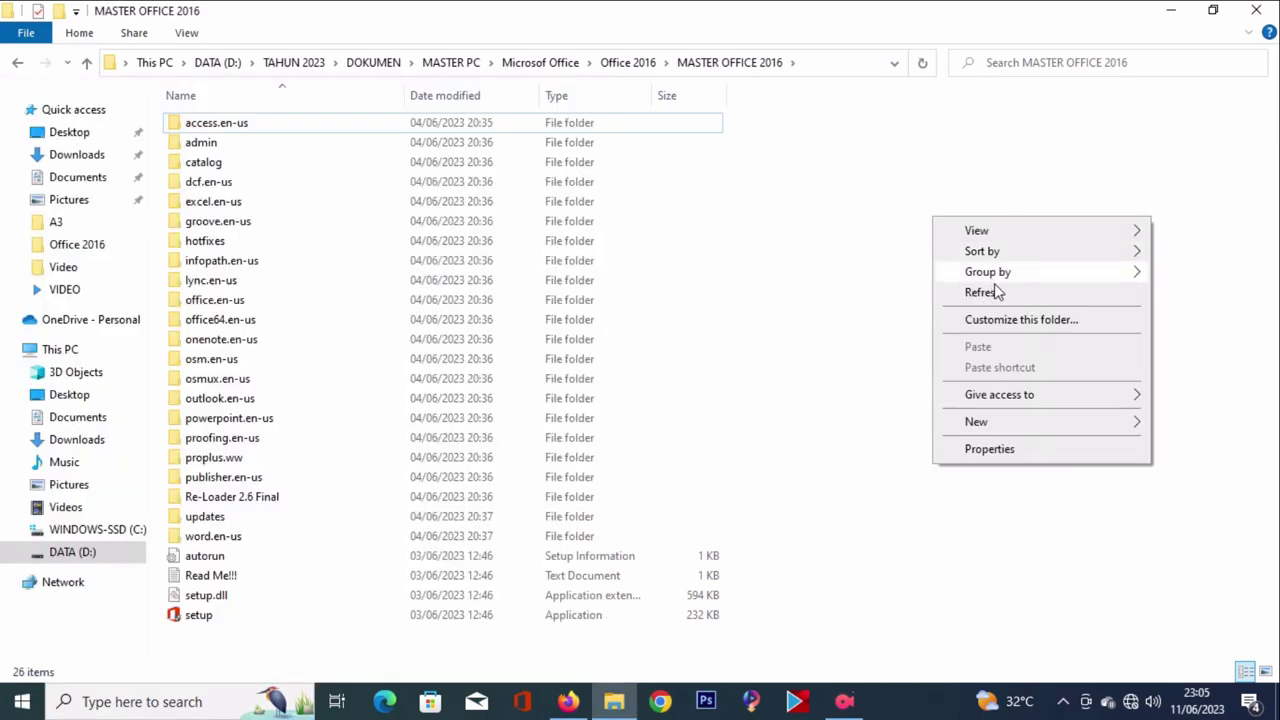
click(994, 289)
right_click(950, 236)
click(1000, 311)
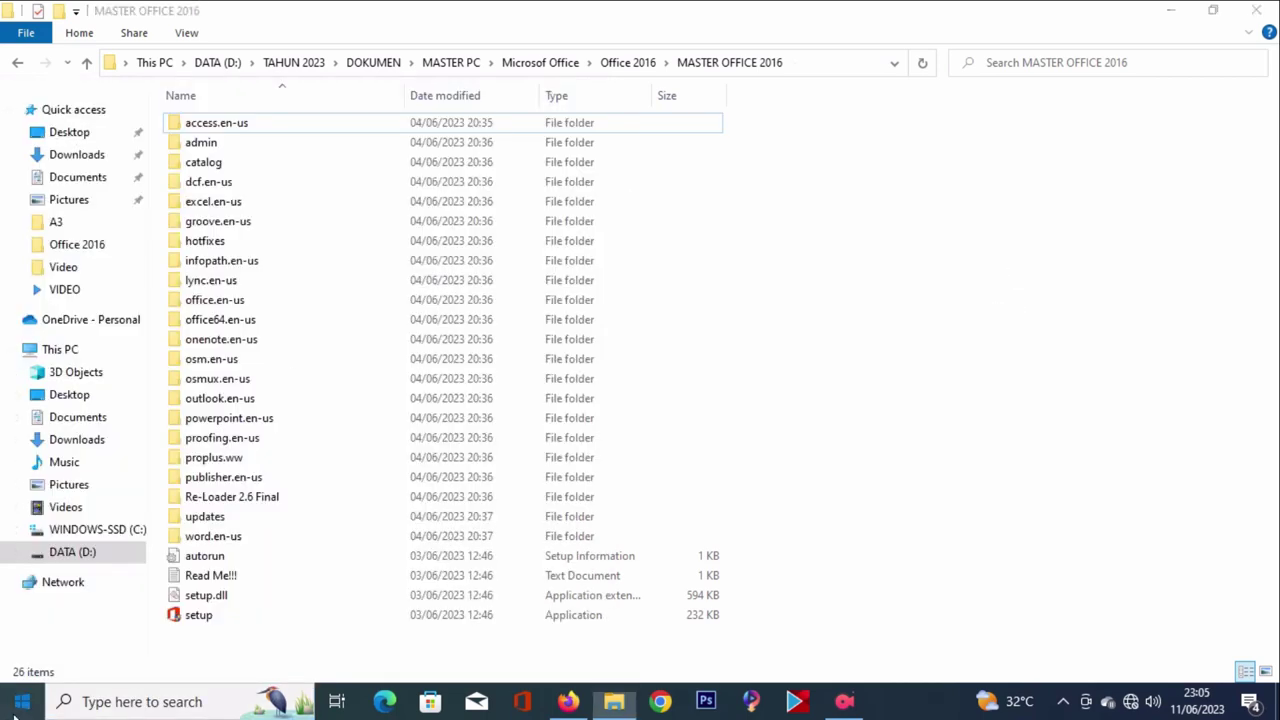
Expand the recently added apps and review the newly installed Office 2016 programs.
click(22, 701)
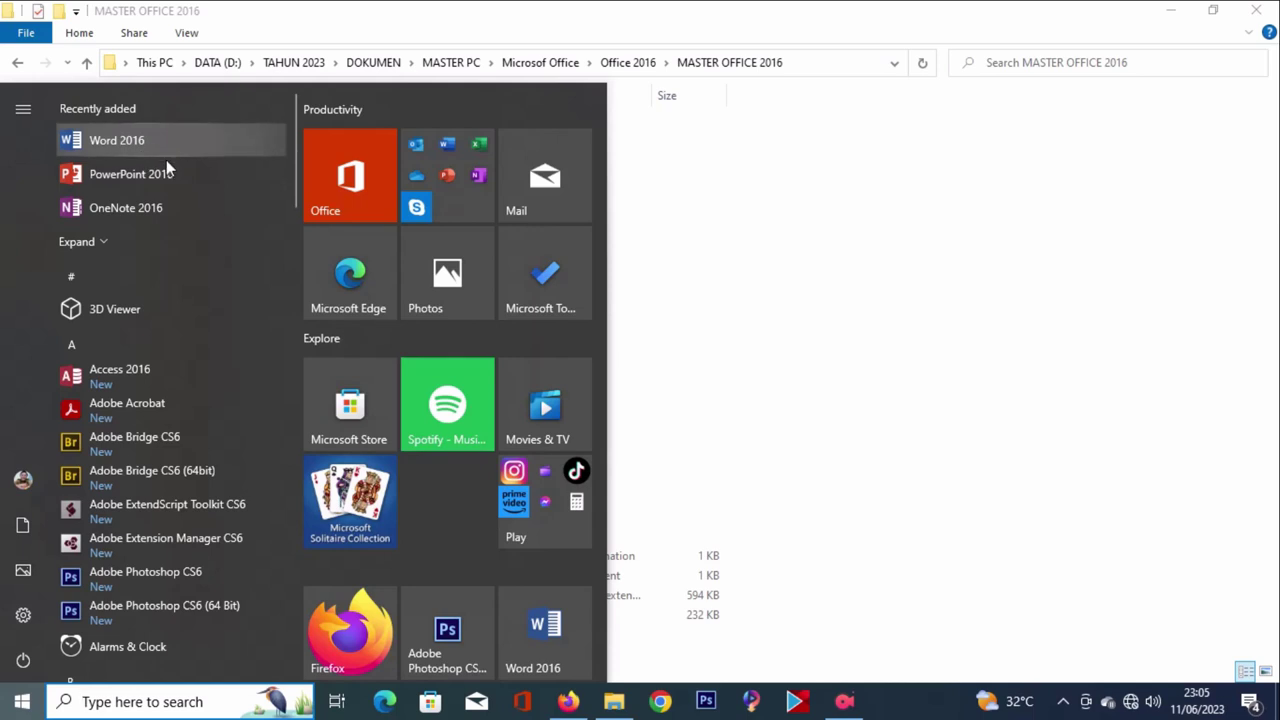
click(136, 242)
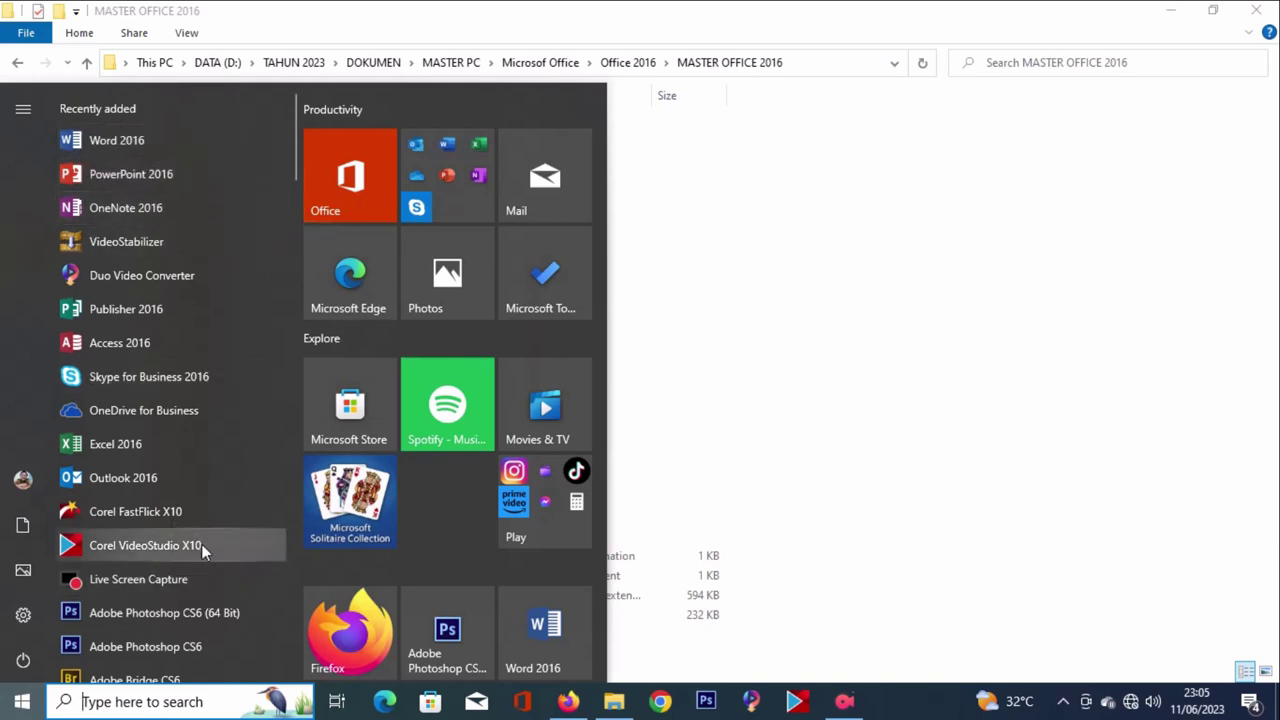
scroll(205, 546, down, 2)
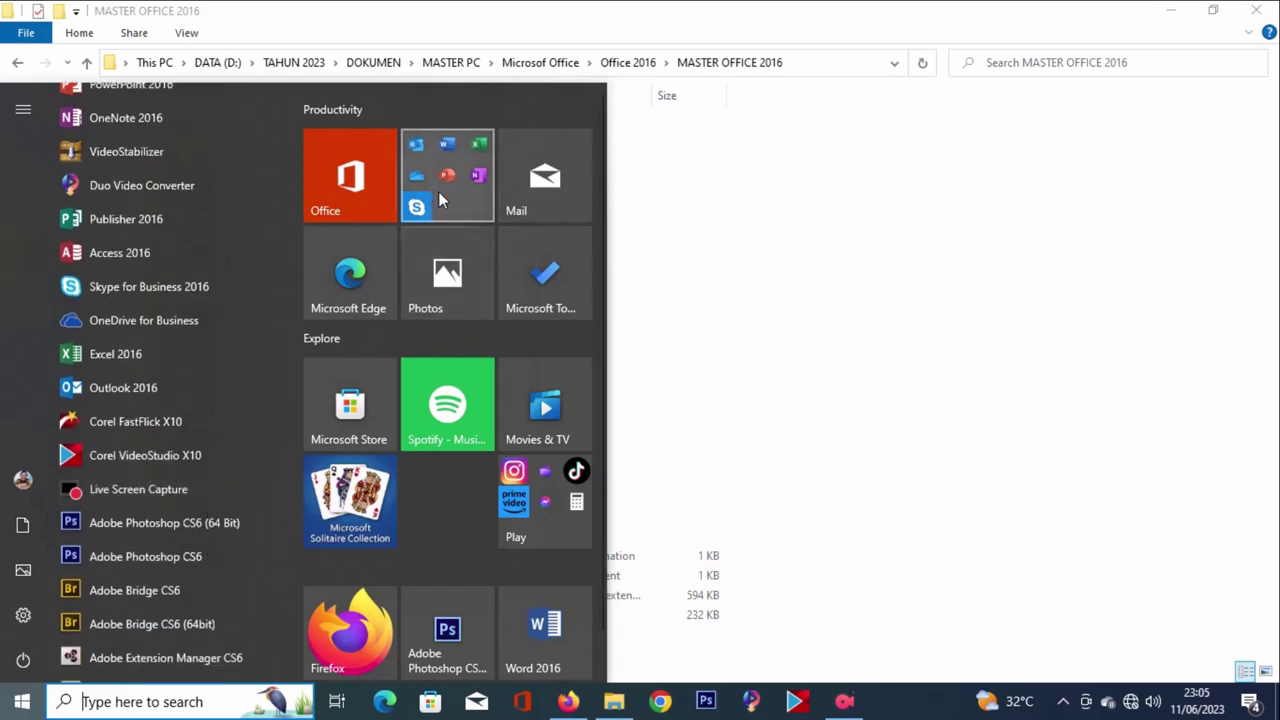
scroll(159, 487, down, 10)
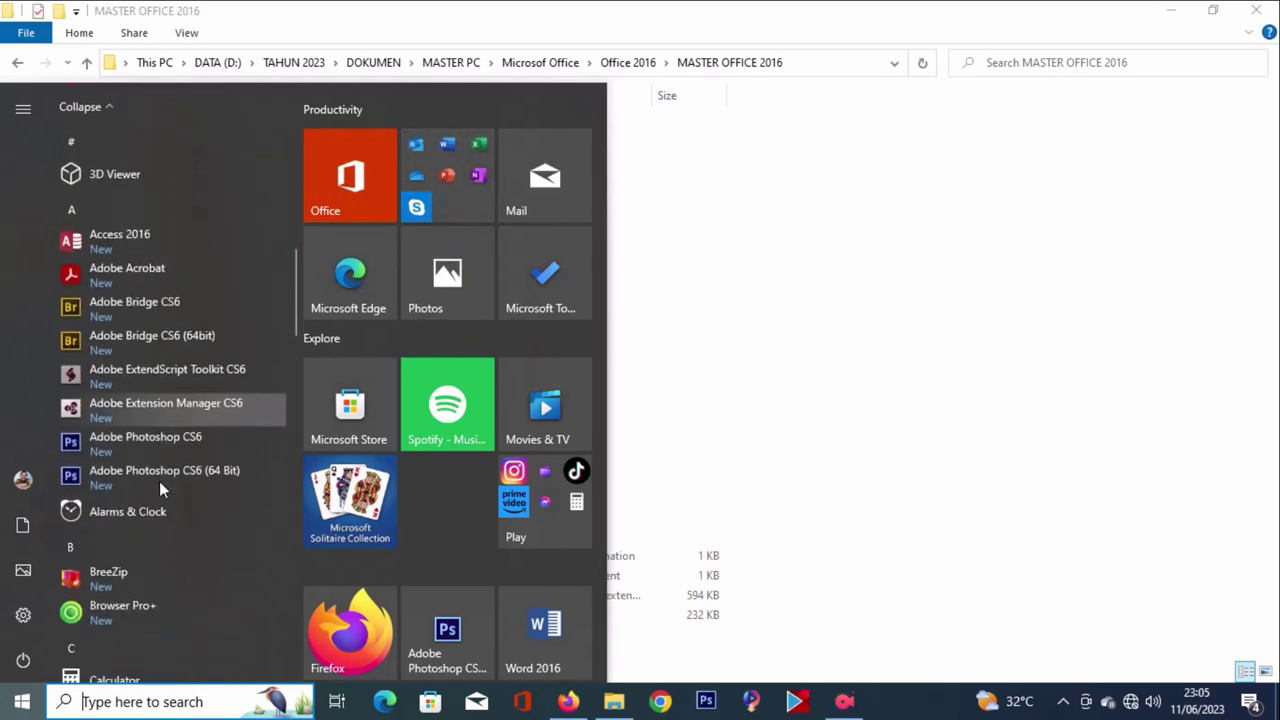
scroll(159, 481, up, 10)
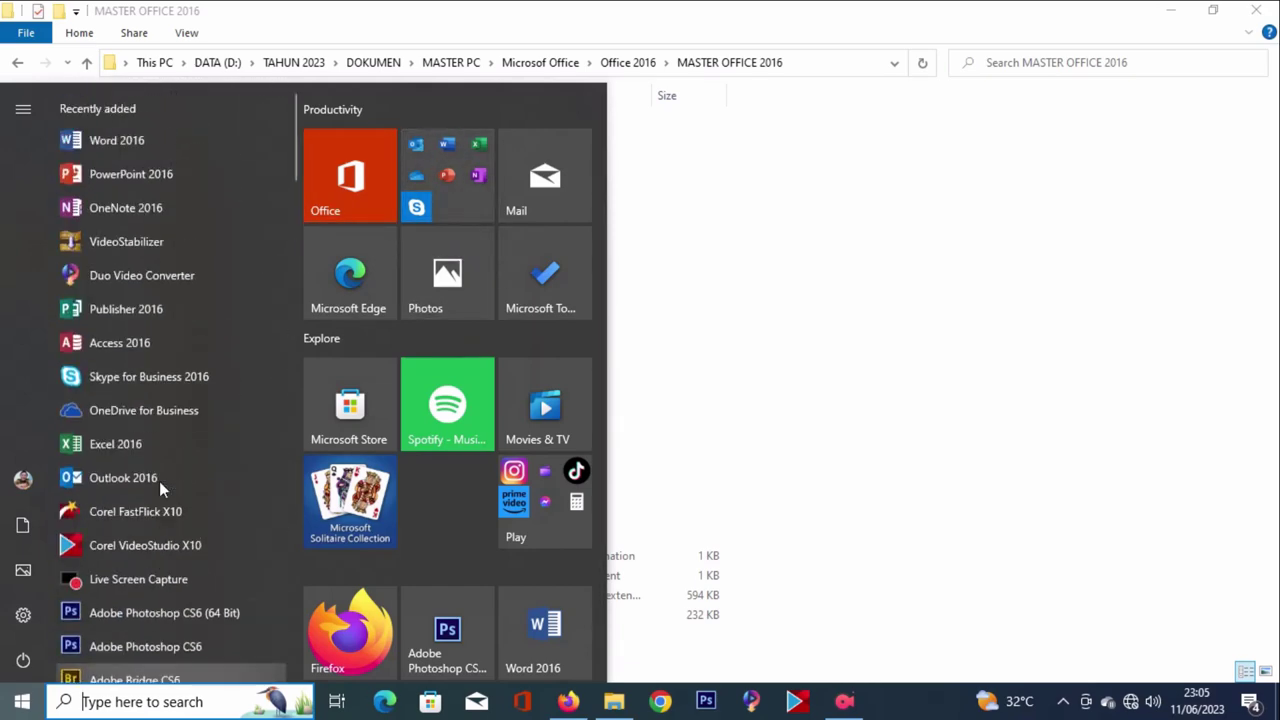
Launch Word 2016 with a blank document to test it, and close it.
click(170, 145)
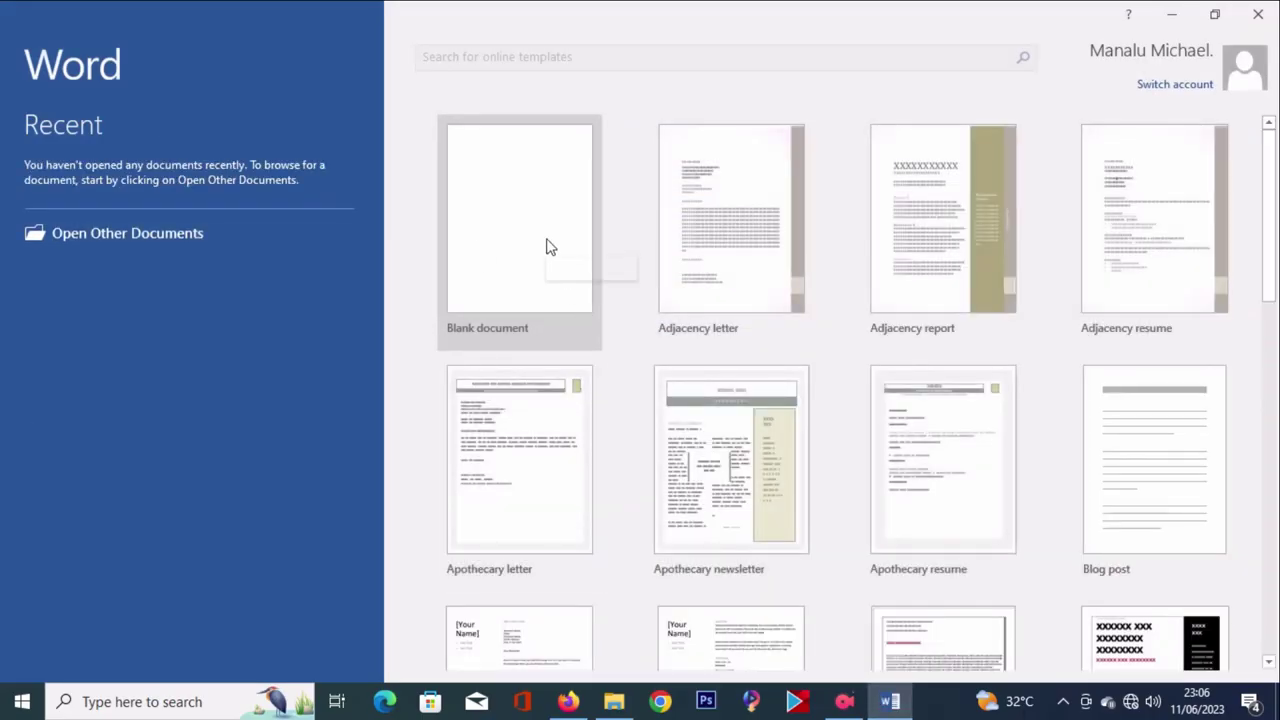
click(545, 240)
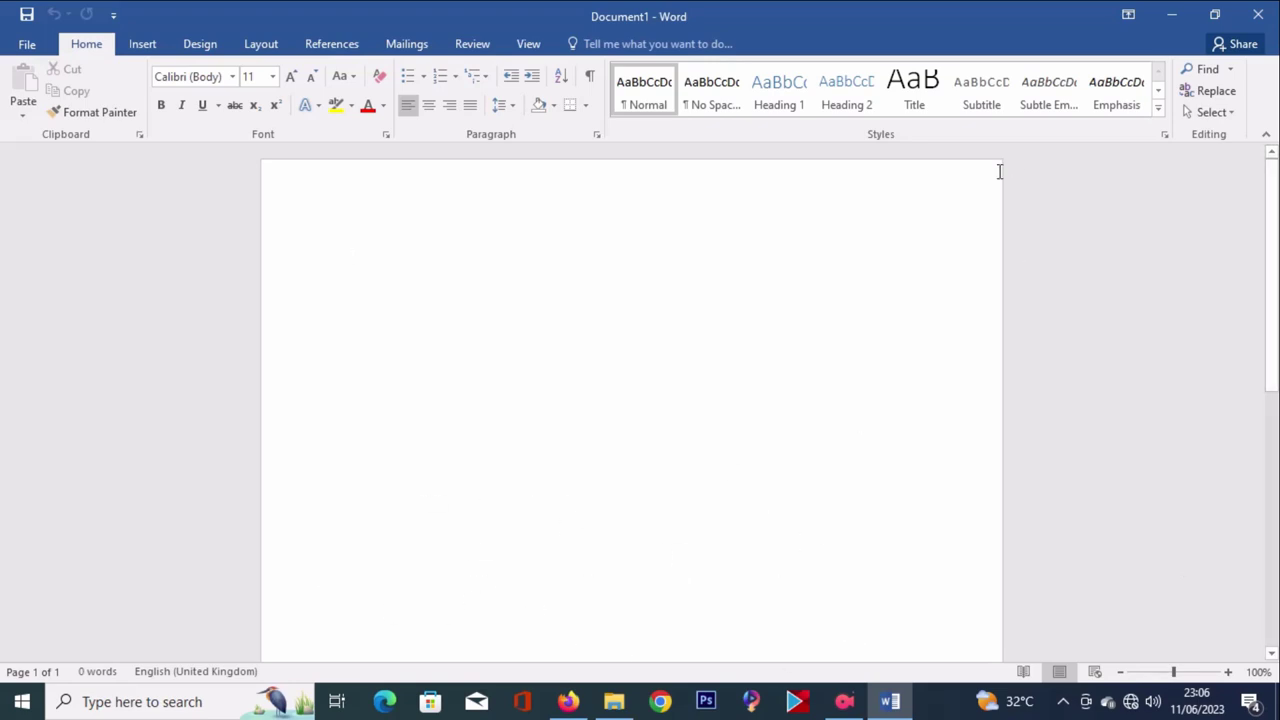
click(1258, 14)
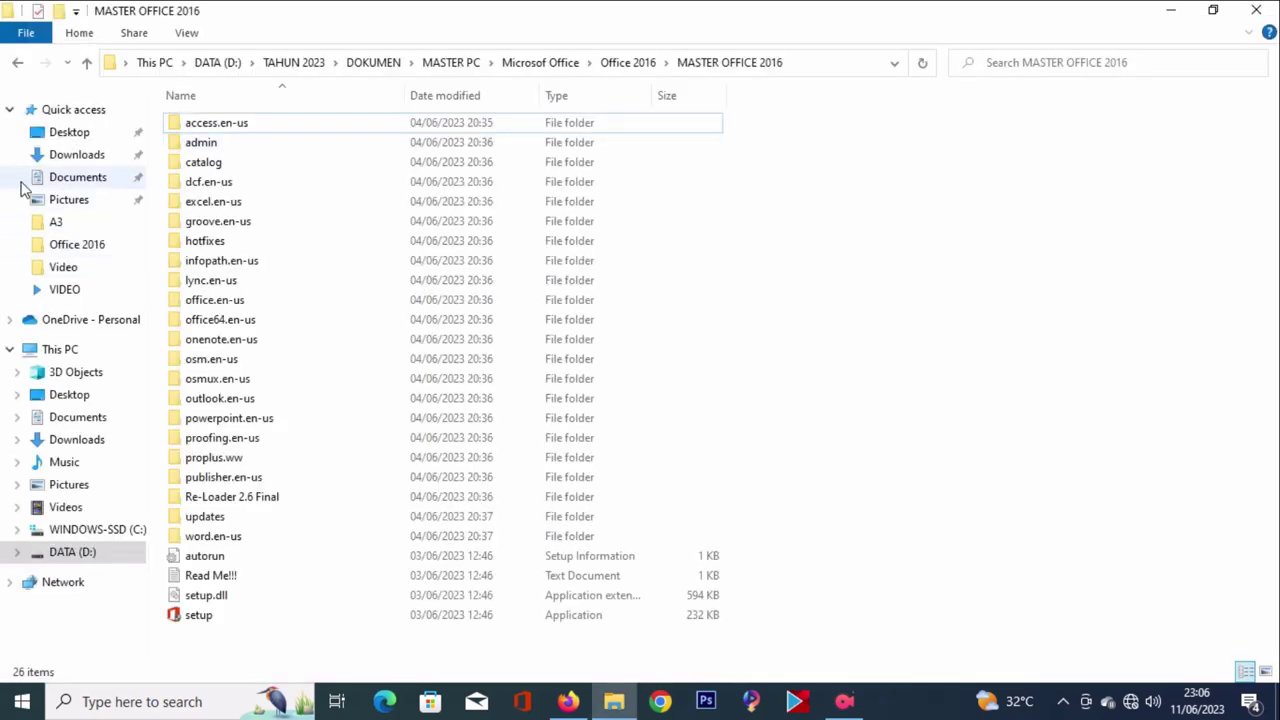
Launch PowerPoint 2016 with a blank presentation to test it, and close it.
click(22, 701)
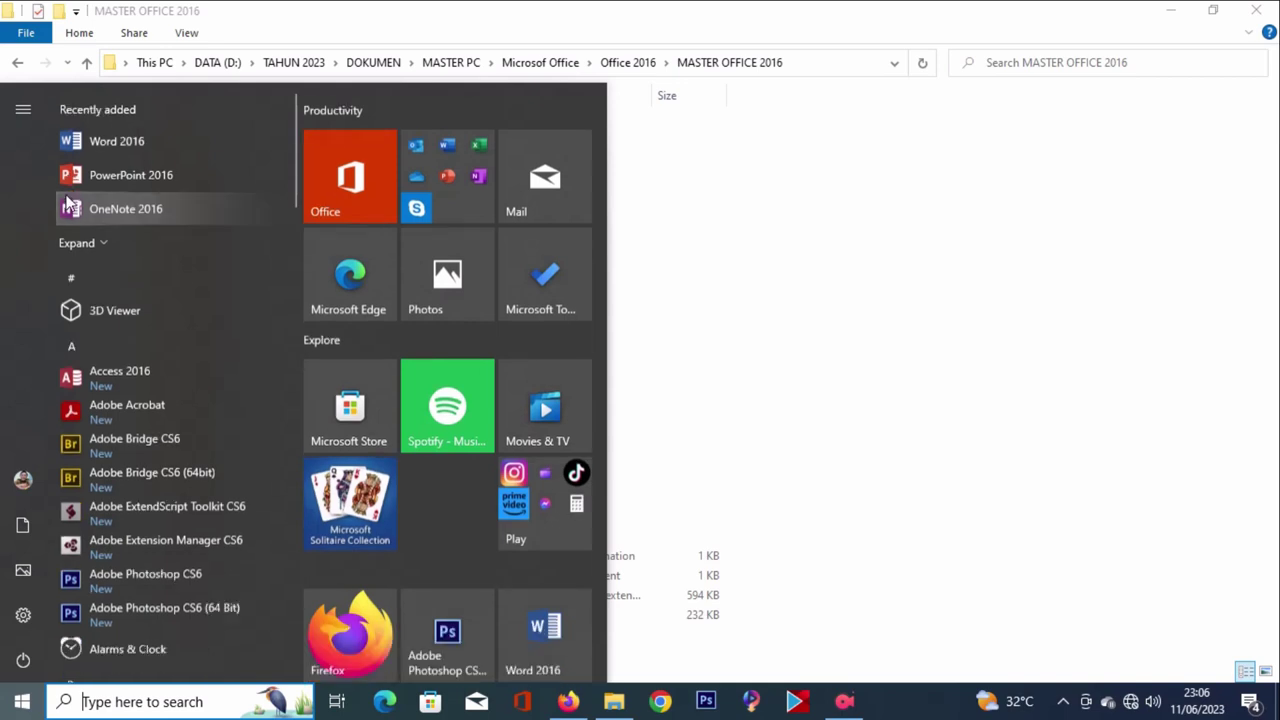
click(122, 174)
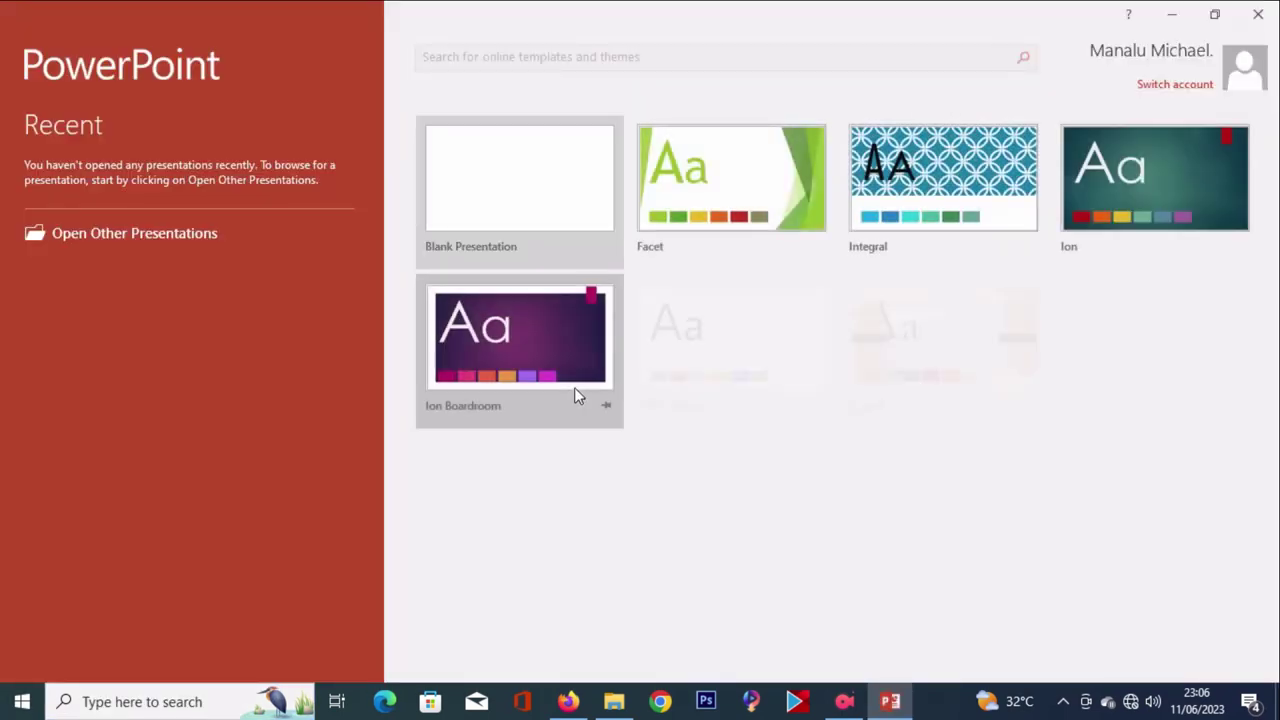
click(557, 189)
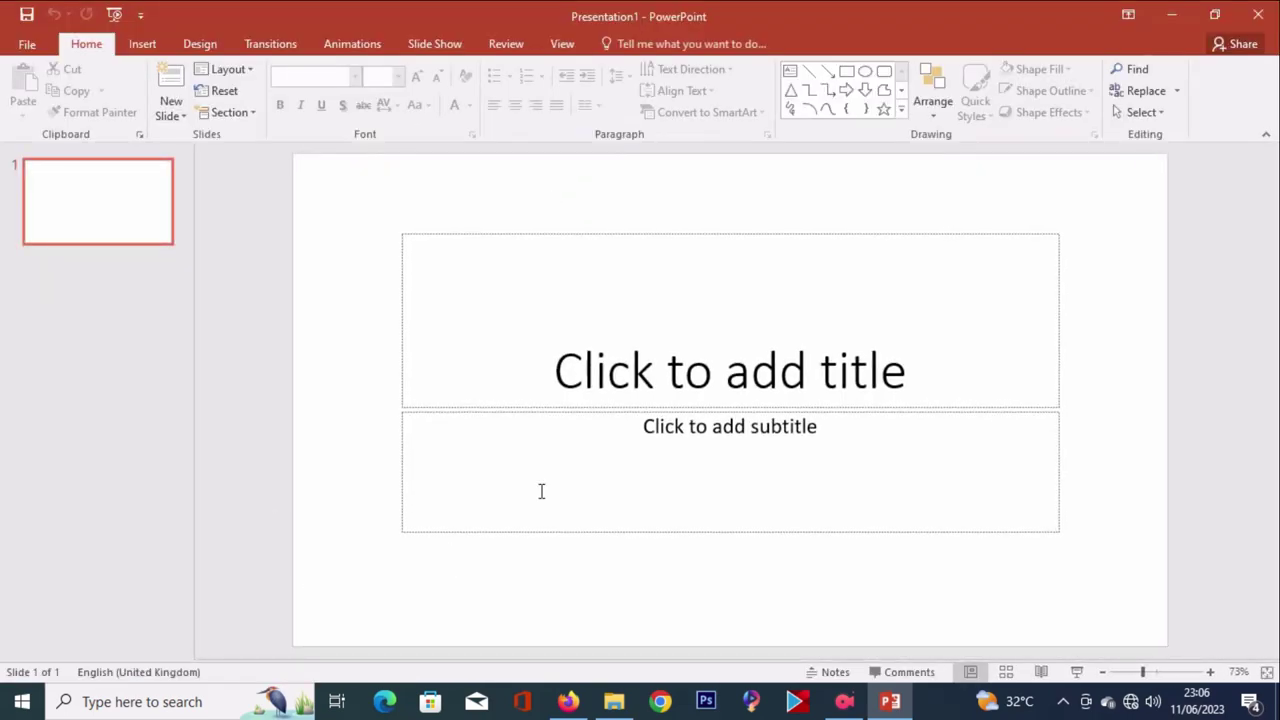
click(1258, 14)
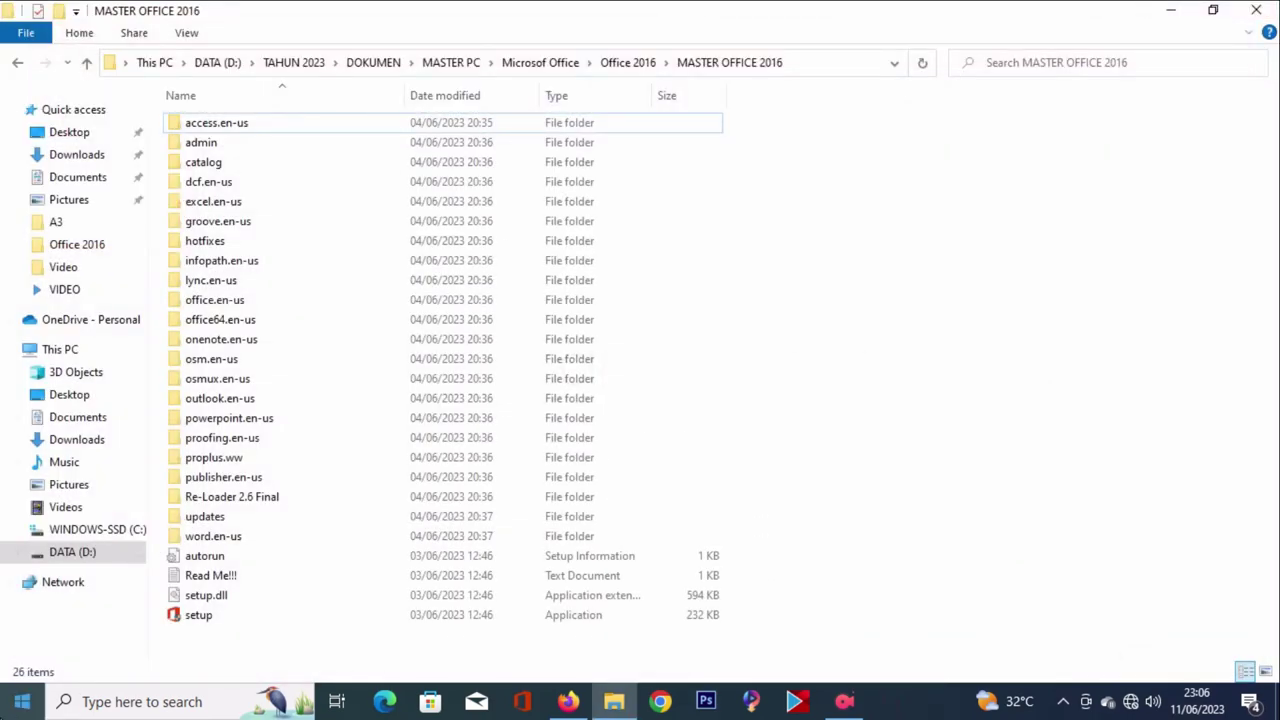
Launch Excel 2016 from the installed apps with a blank workbook to test it, and close it.
click(22, 701)
scroll(169, 564, down, 5)
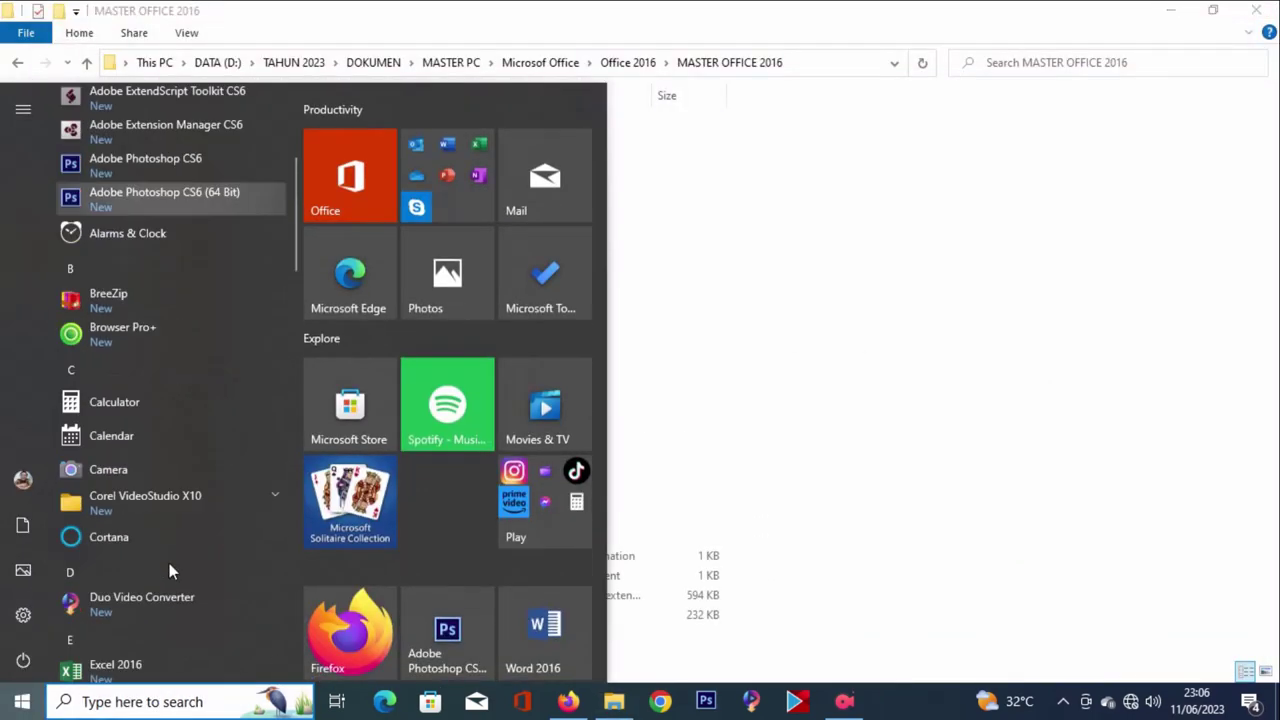
scroll(169, 570, down, 3)
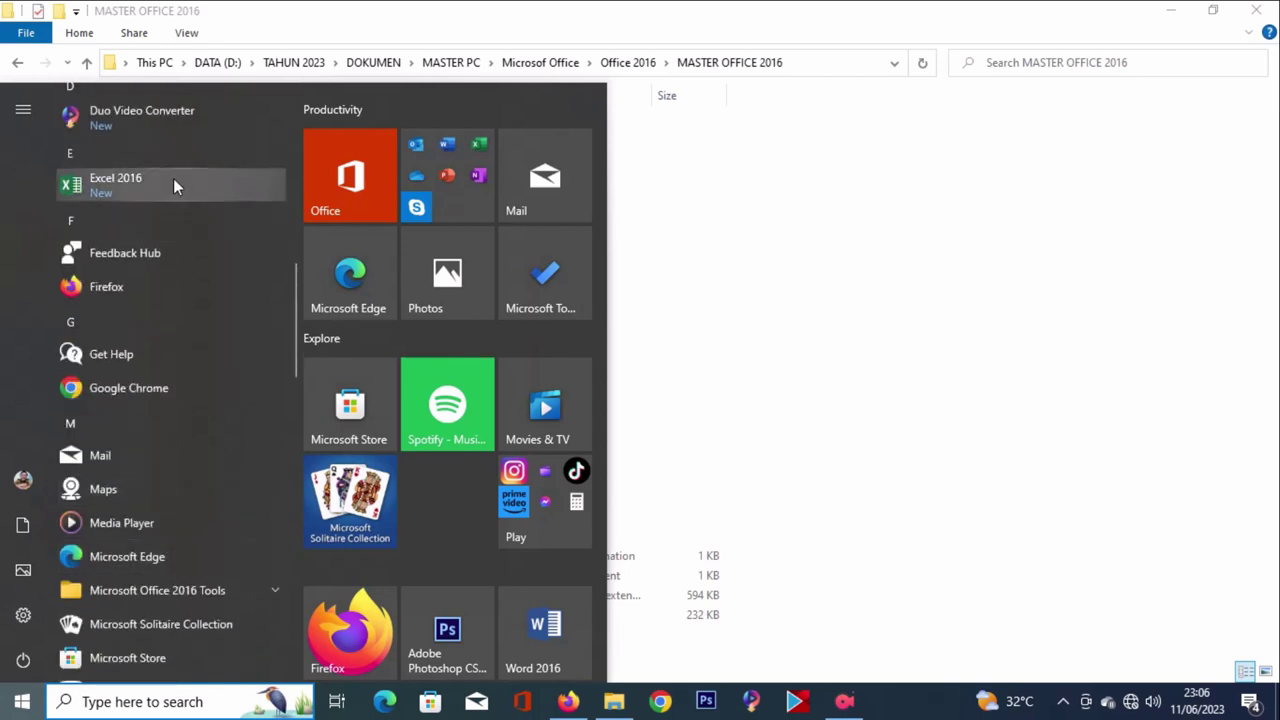
click(116, 185)
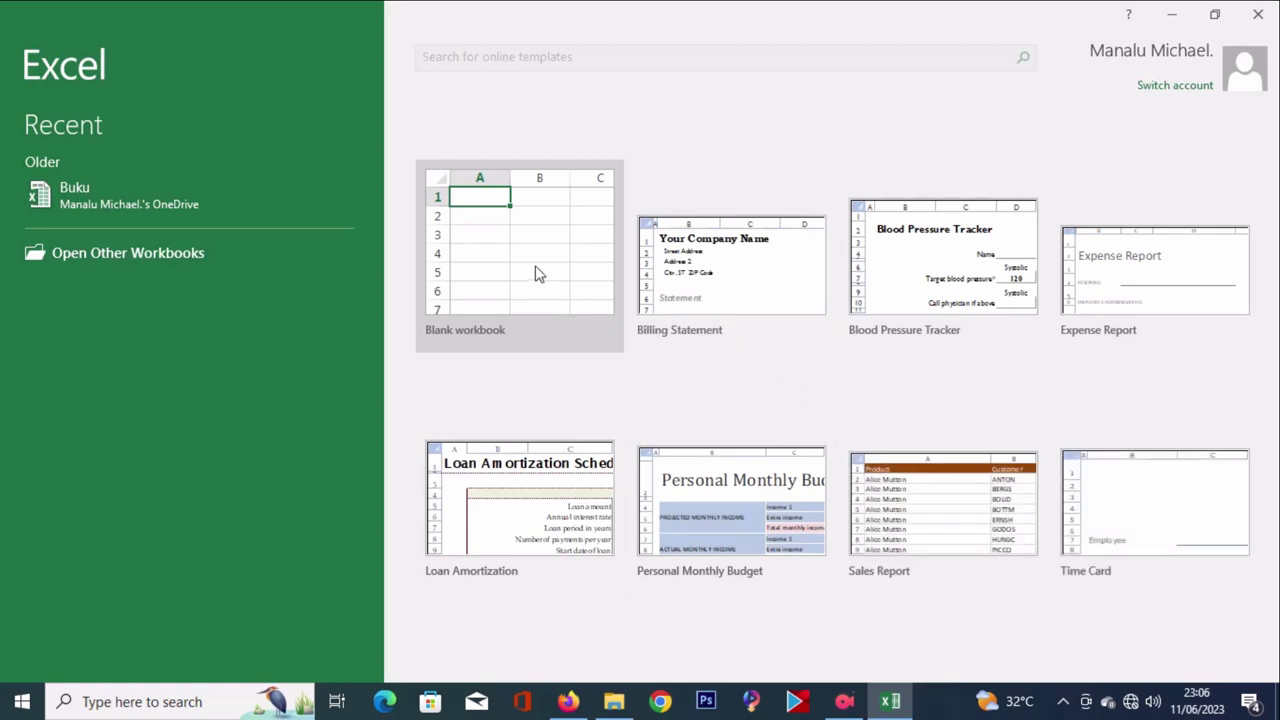
click(534, 271)
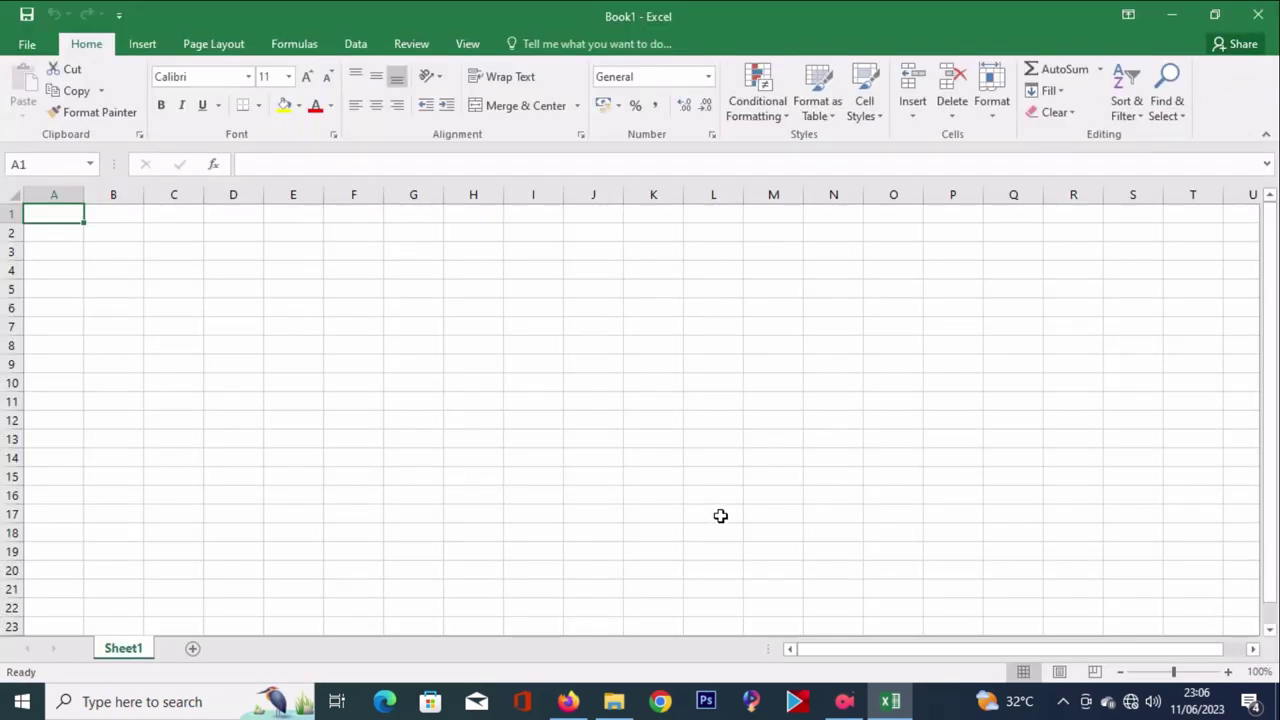
click(1271, 11)
Open Word 2016 once more with a blank document, and close it.
key(super)
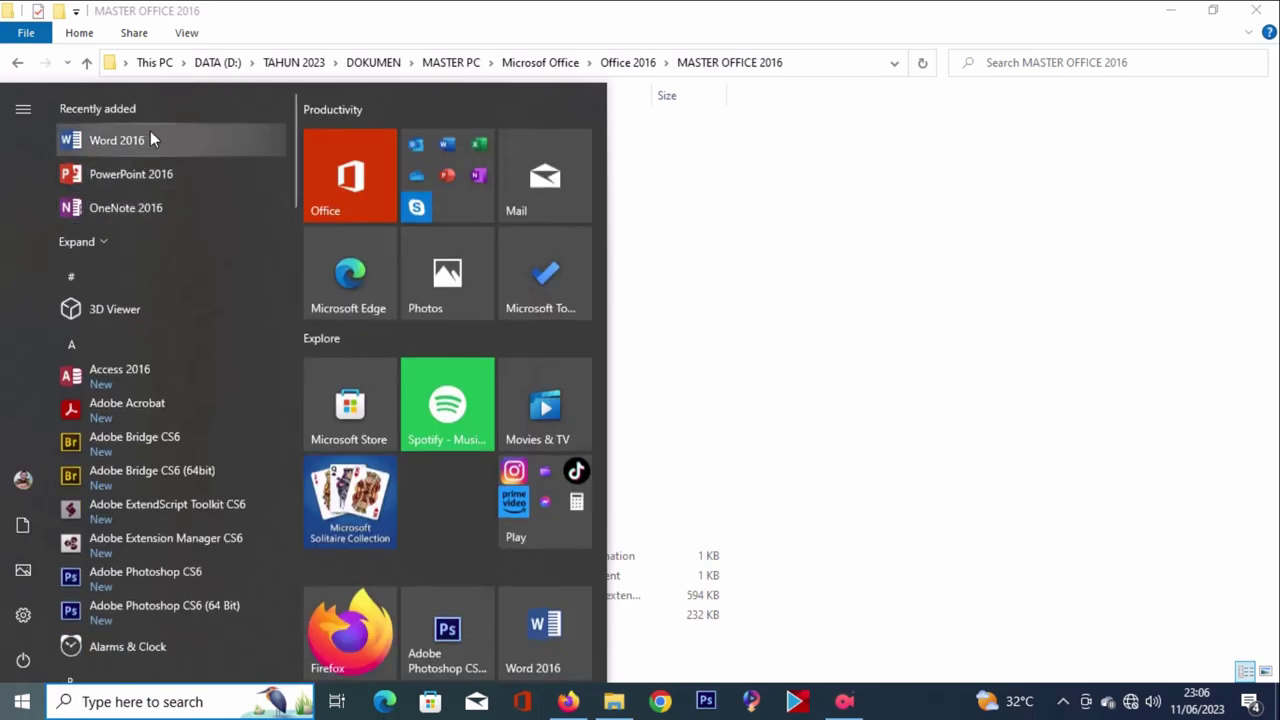
click(150, 131)
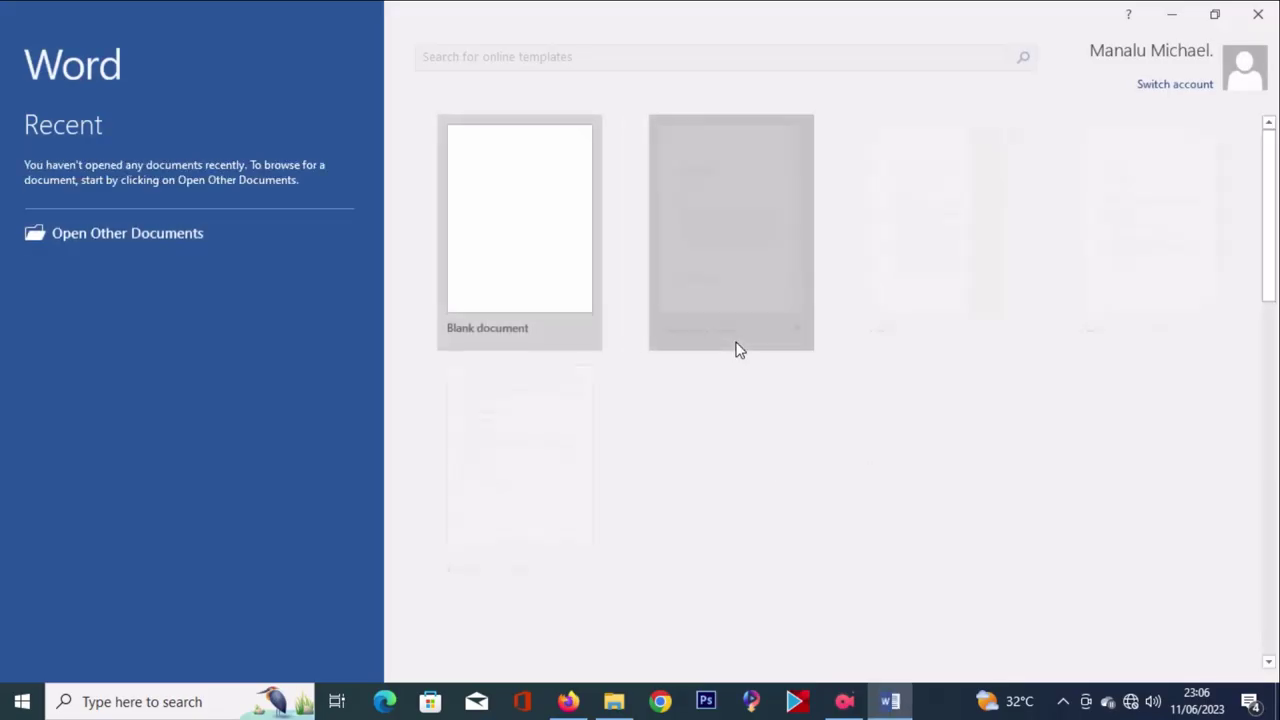
click(557, 271)
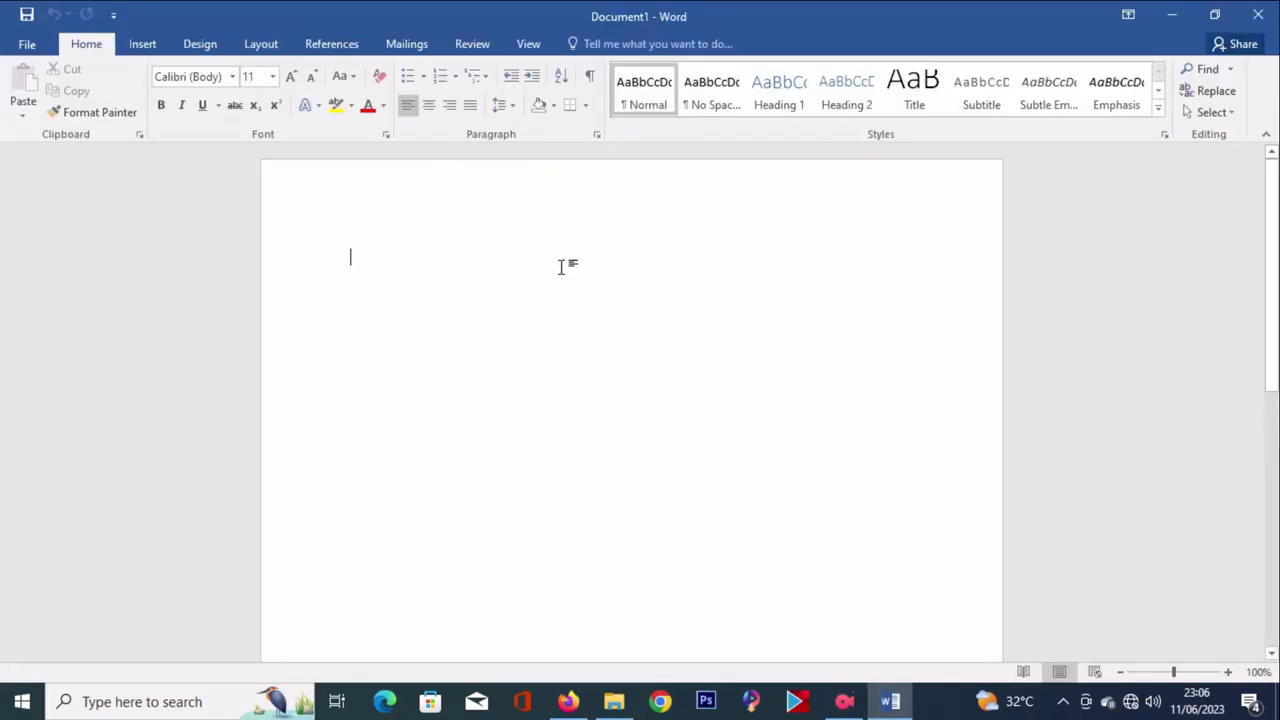
click(1262, 12)
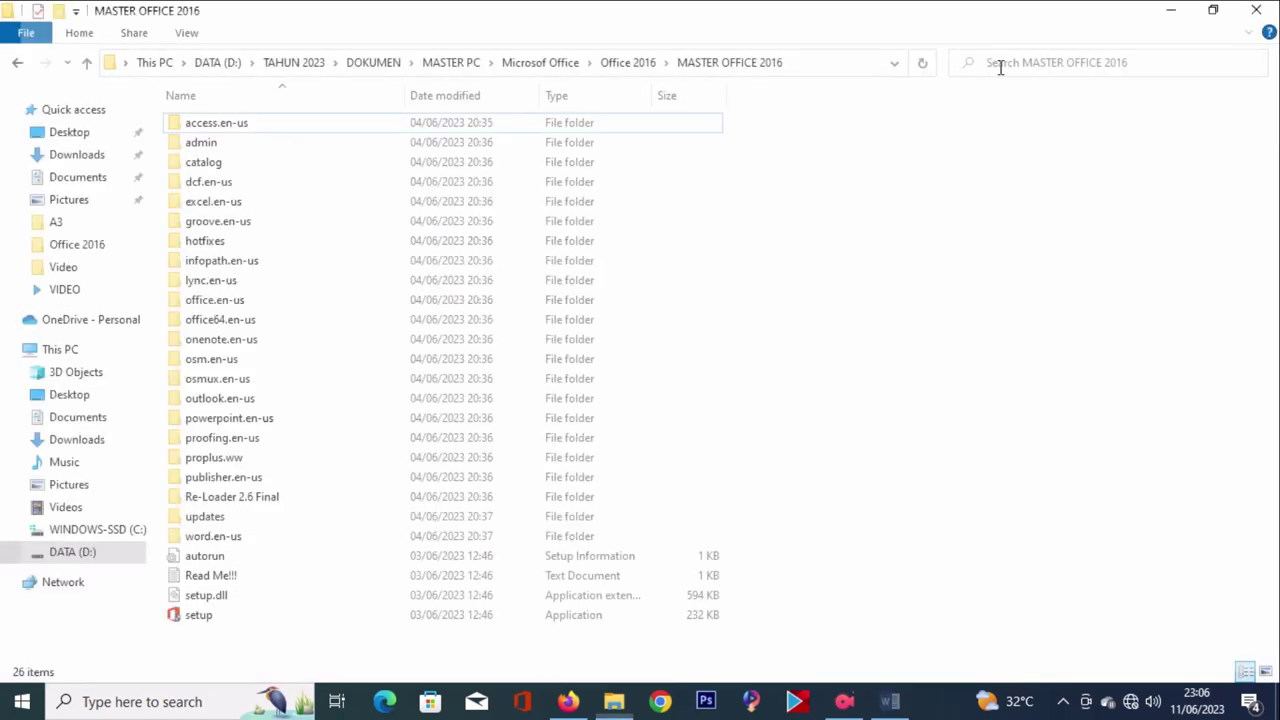
Close the MASTER OFFICE 2016 folder window and refresh the desktop.
click(1268, 8)
right_click(715, 213)
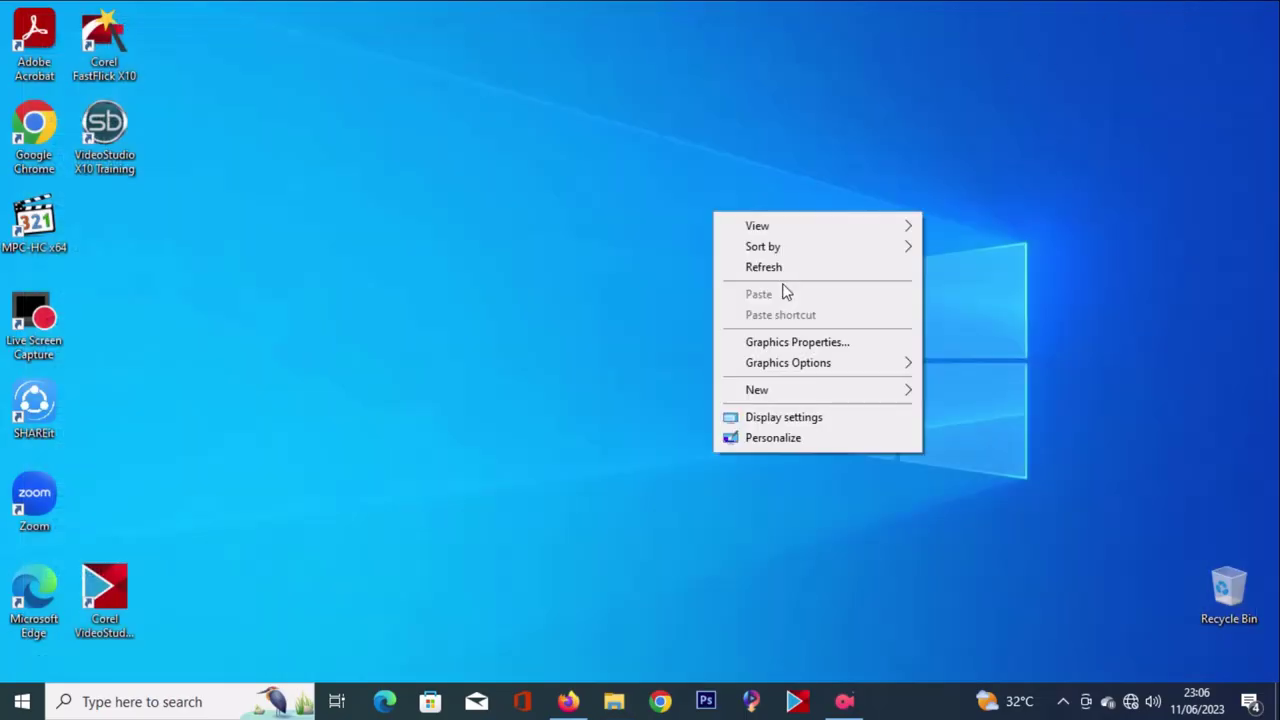
click(786, 268)
Create desktop shortcuts for Word 2016 and Excel 2016 from the installed apps and line them up below the VideoStudio X10 Training icon.
click(22, 701)
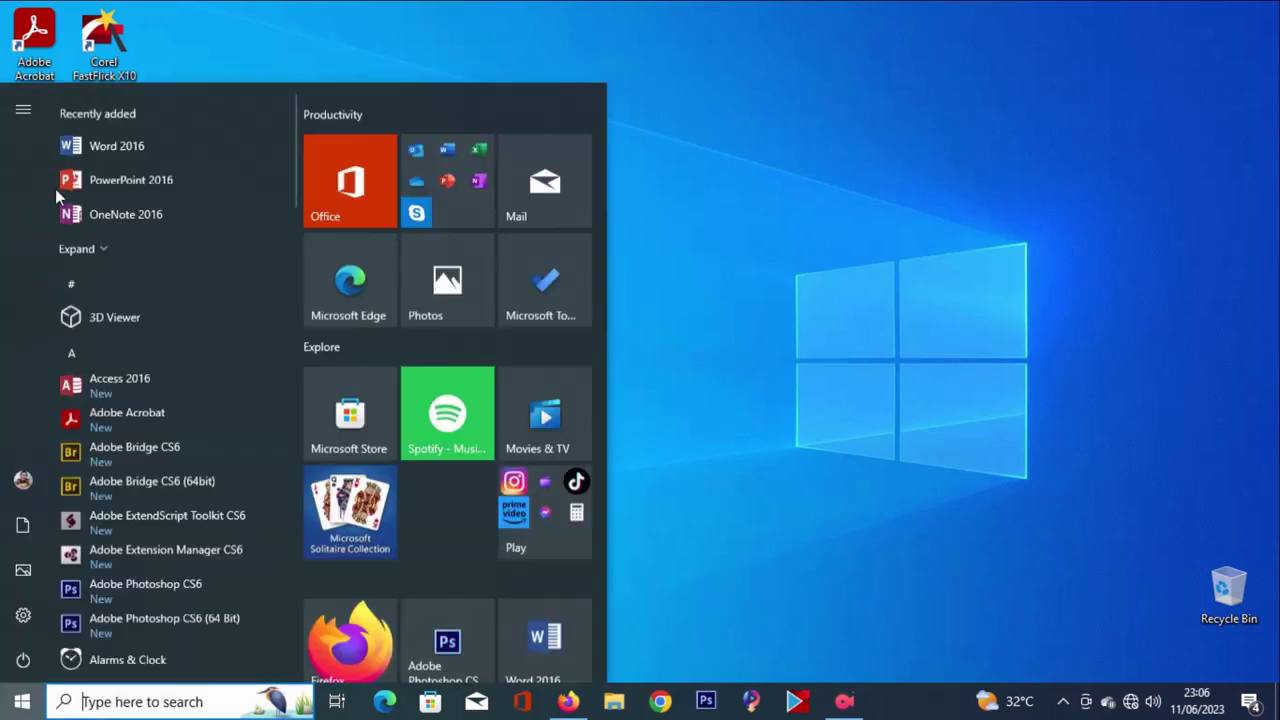
drag(113, 144, 852, 304)
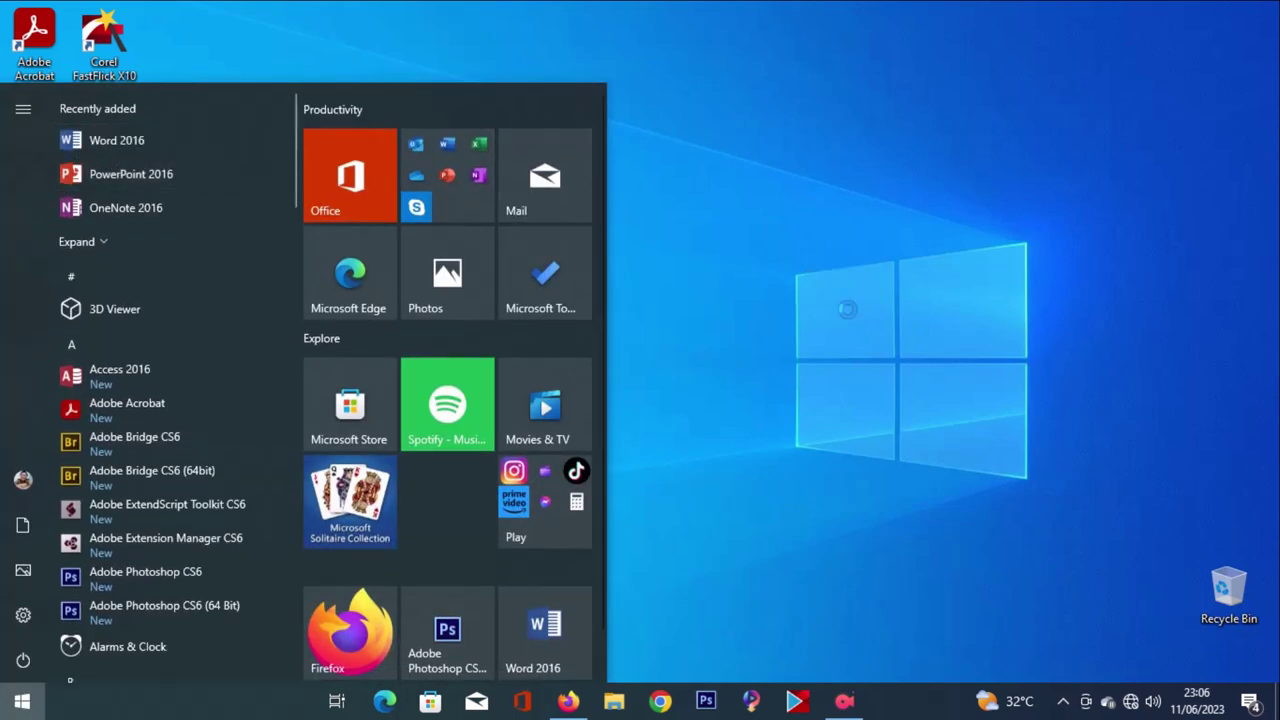
click(22, 701)
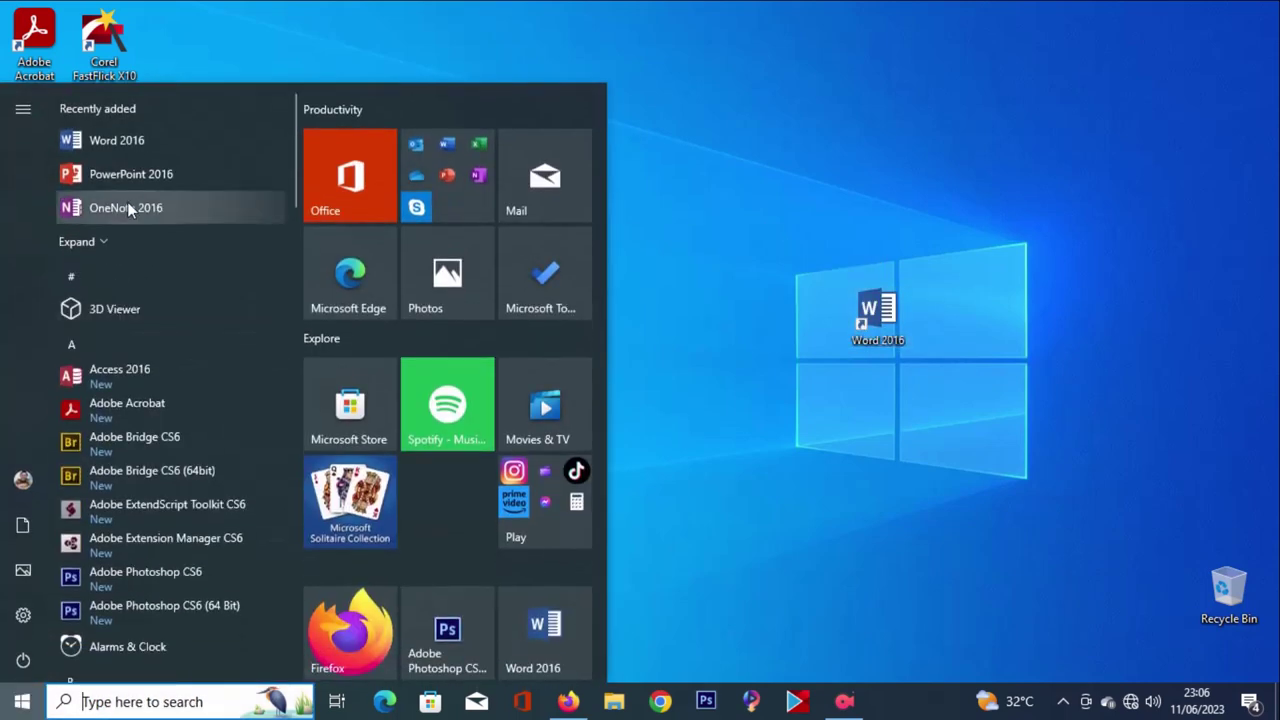
scroll(131, 515, down, 10)
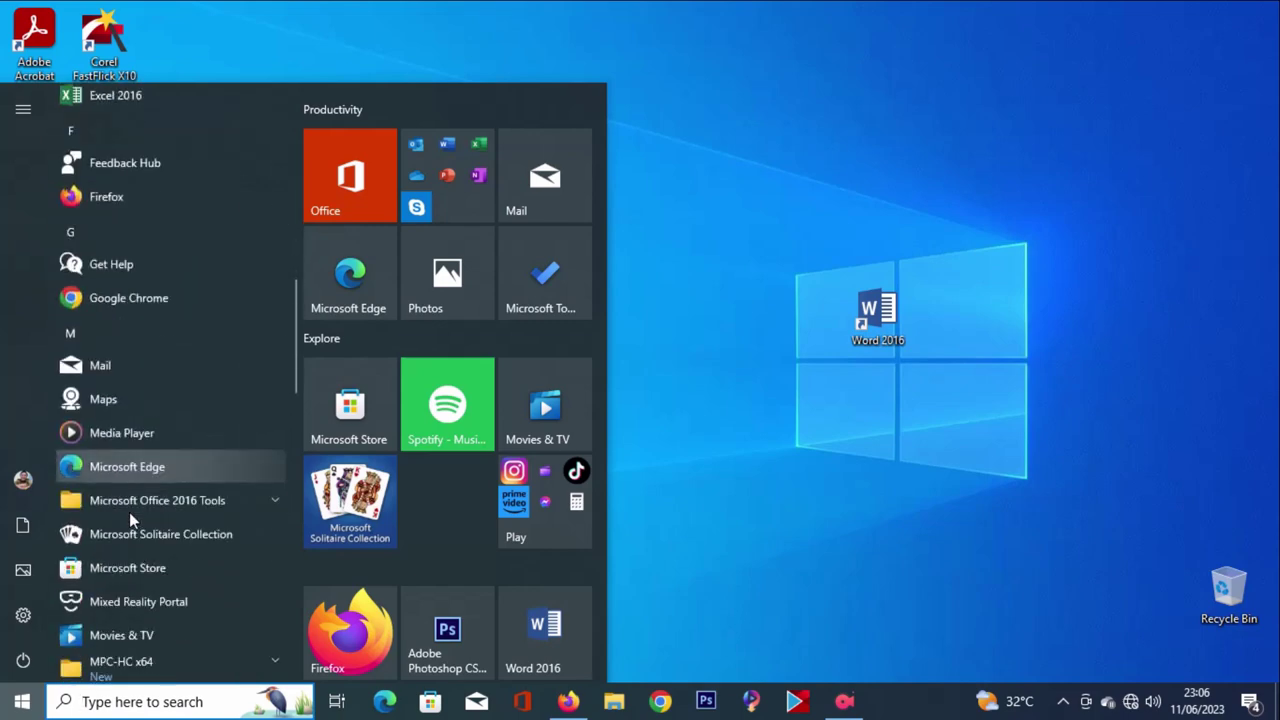
drag(167, 185, 889, 462)
drag(878, 318, 163, 248)
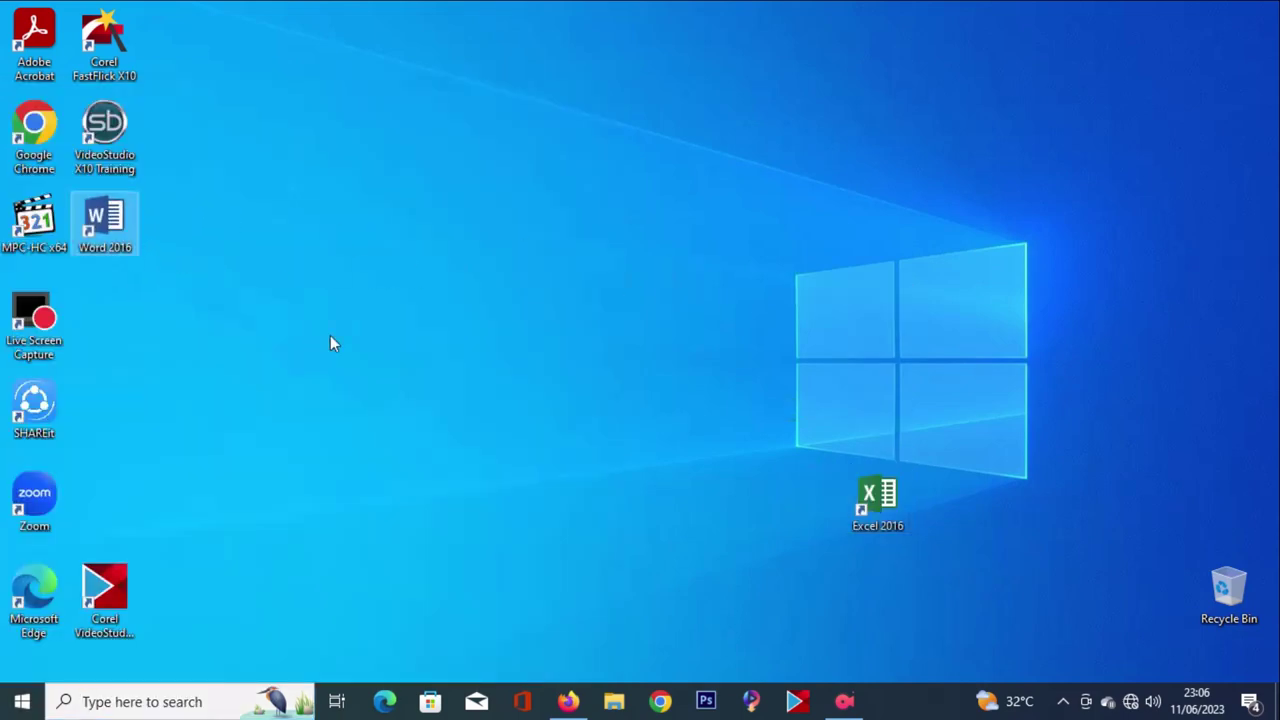
drag(869, 522, 111, 330)
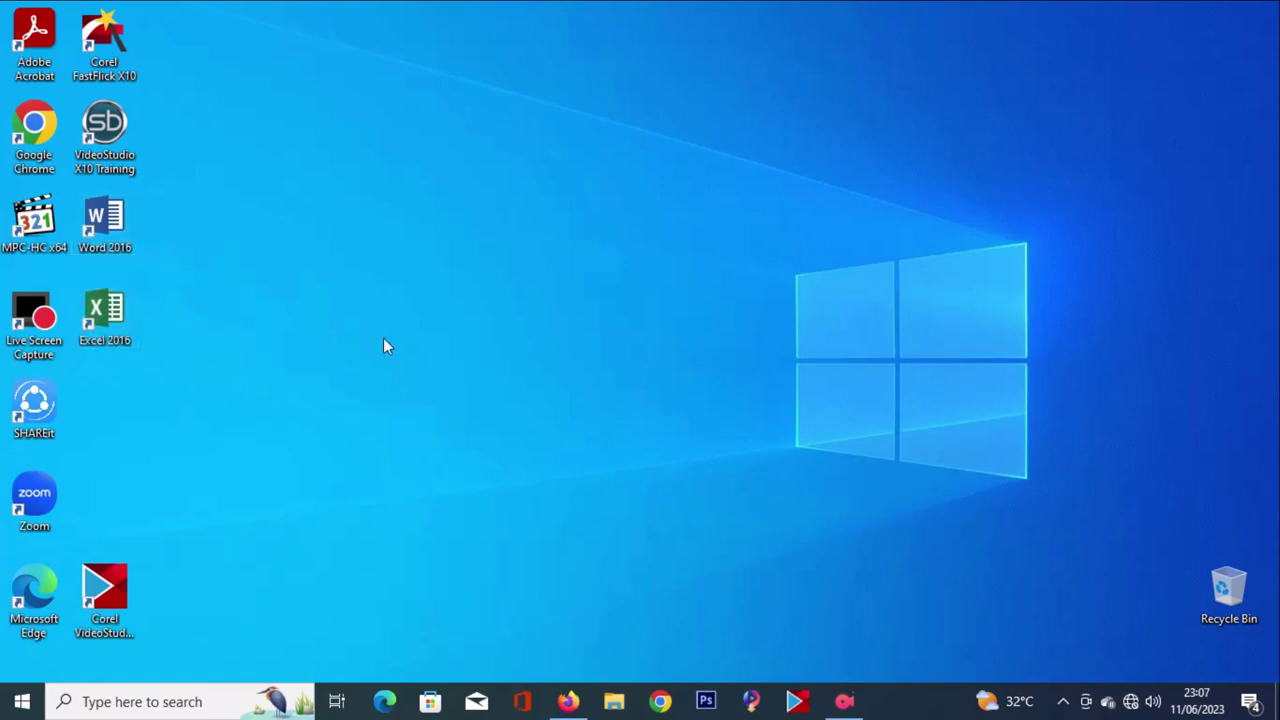
Test the Word 2016 desktop shortcut by opening a blank document, and close Word.
double_click(104, 220)
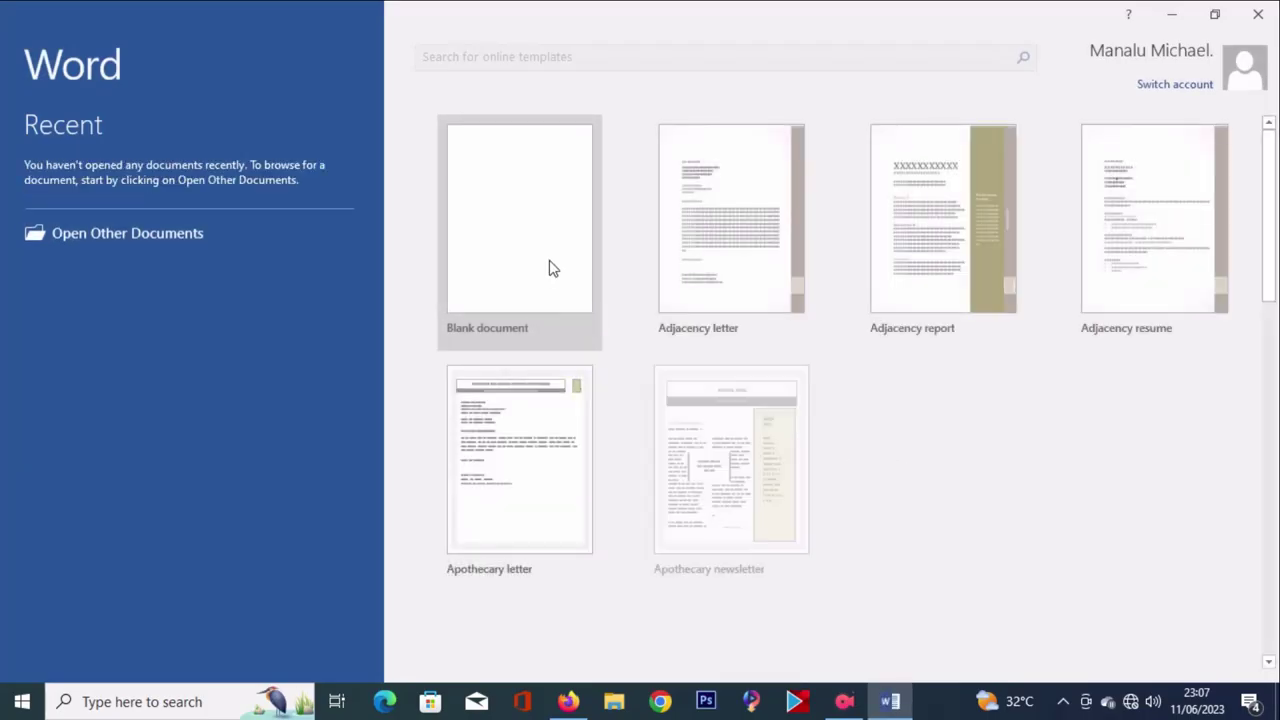
click(551, 265)
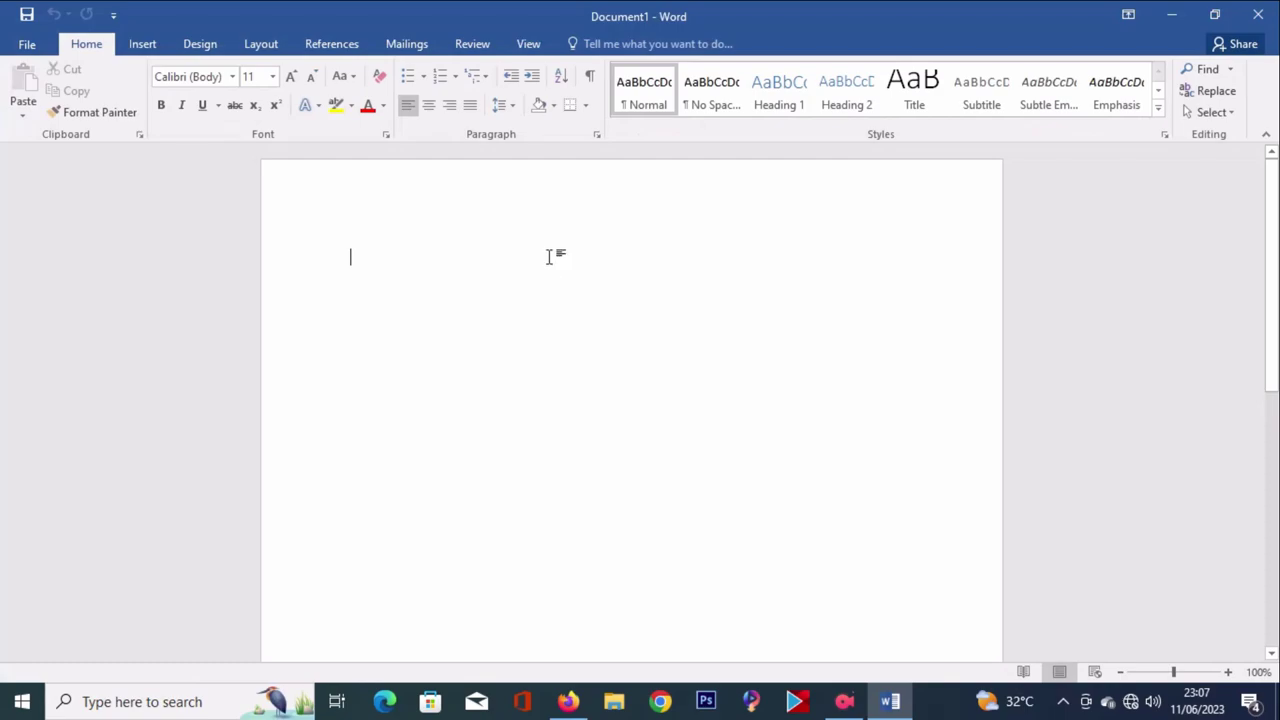
click(1258, 14)
Test the Excel 2016 desktop shortcut by opening a blank workbook, and close Excel.
double_click(108, 320)
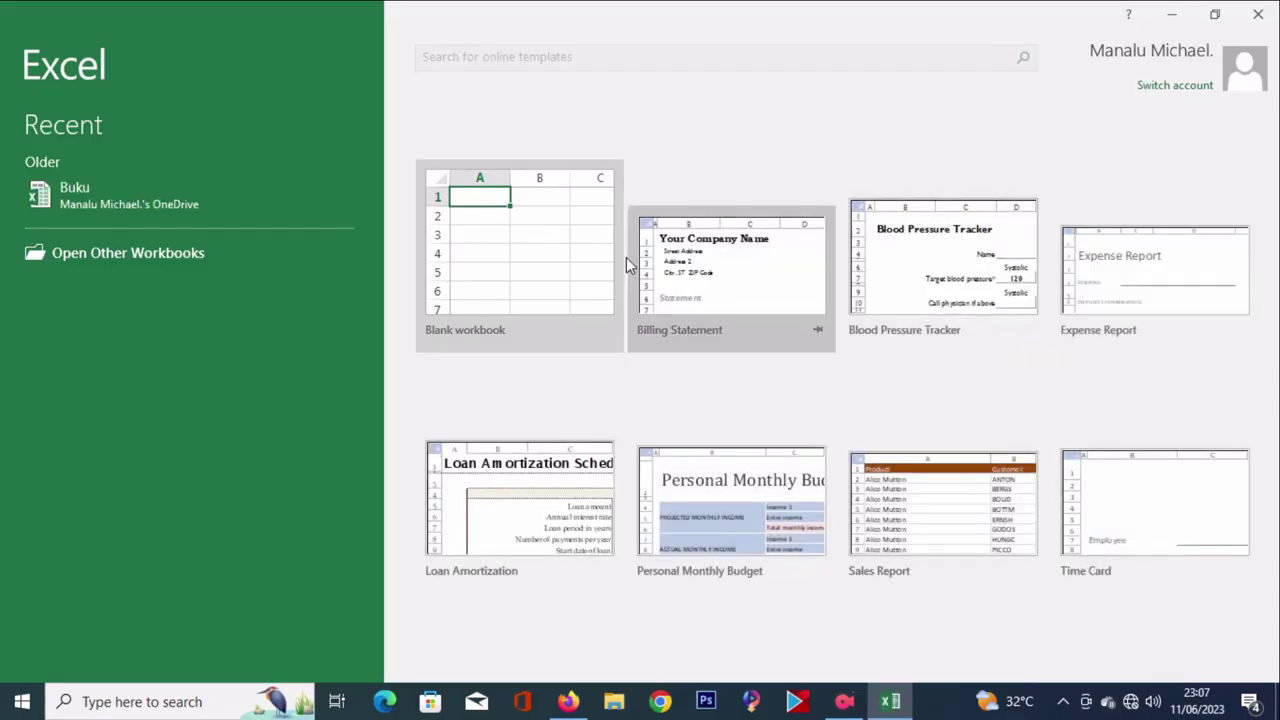
click(538, 232)
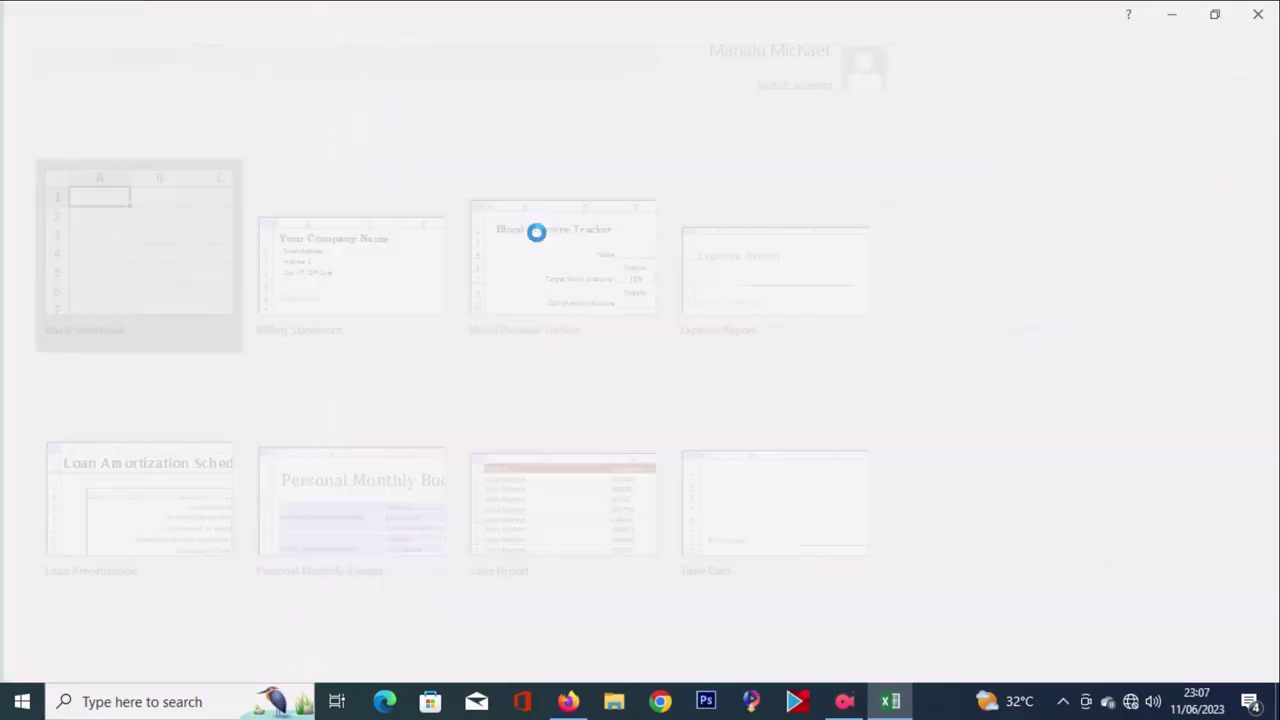
click(1258, 14)
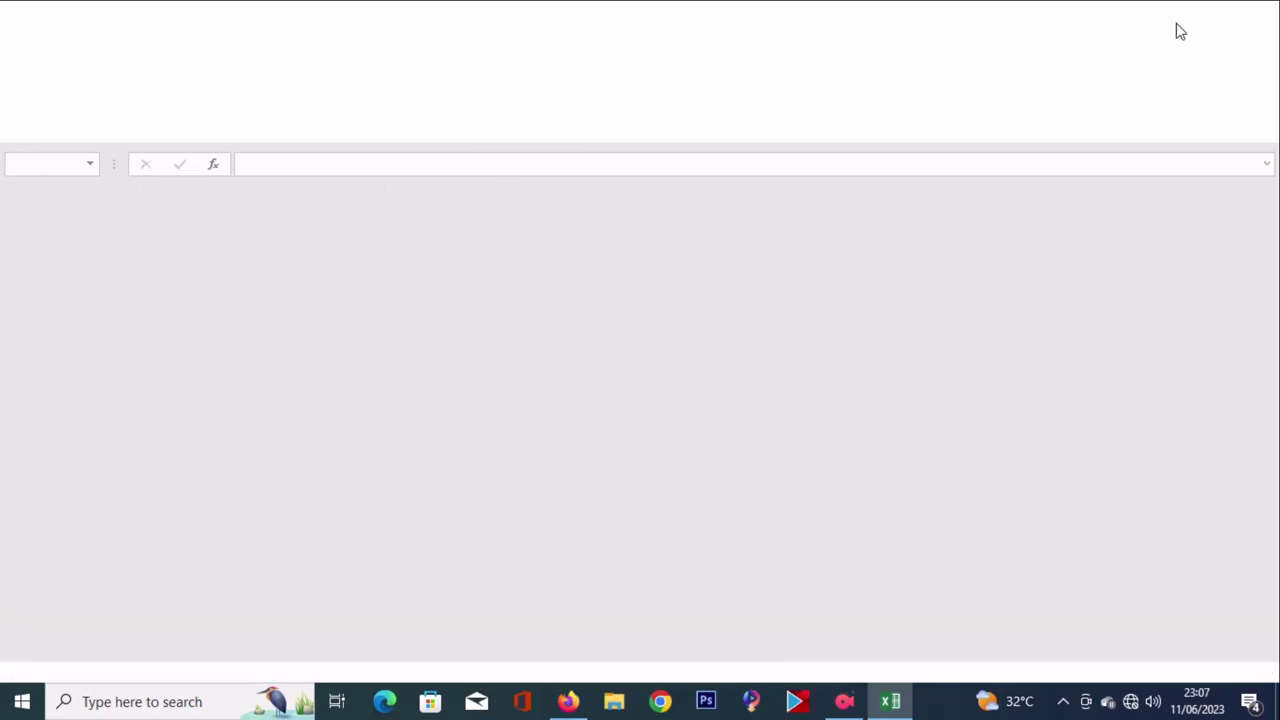
Refresh the desktop several times.
right_click(356, 256)
click(564, 311)
right_click(564, 301)
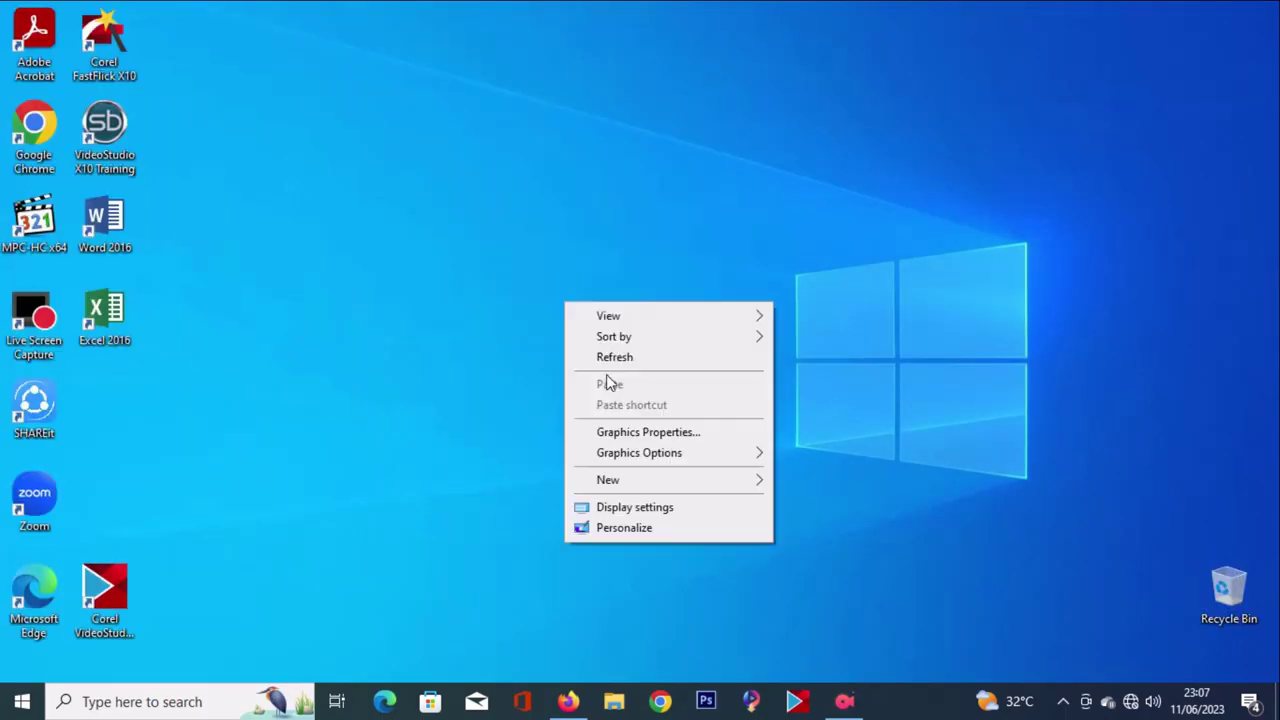
click(590, 354)
right_click(514, 320)
click(572, 378)
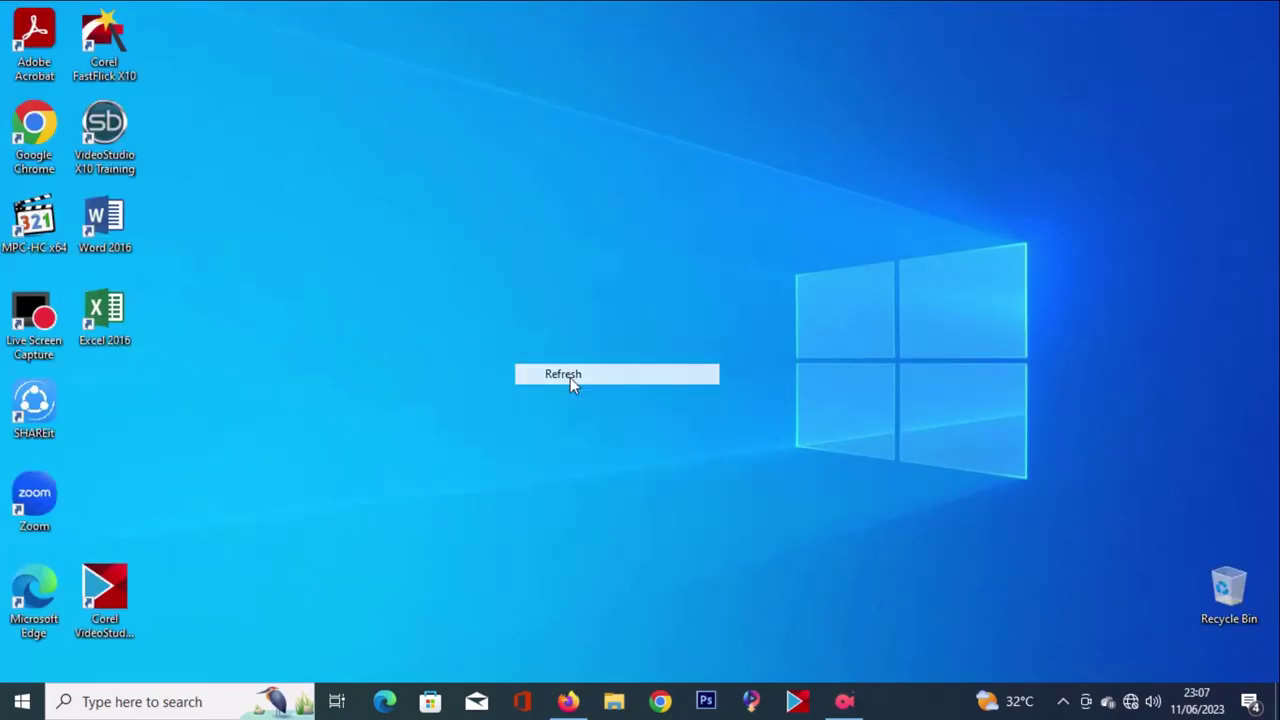